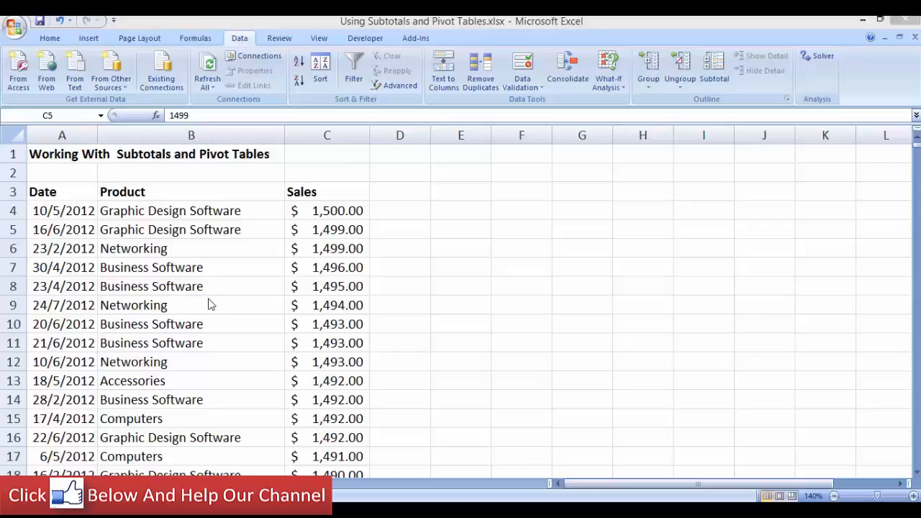
Step: Check how far down the sales records extend and return to the start of the worksheet
{"action": "key", "text": "ctrl+Down"}
{"action": "key", "text": "Down"}
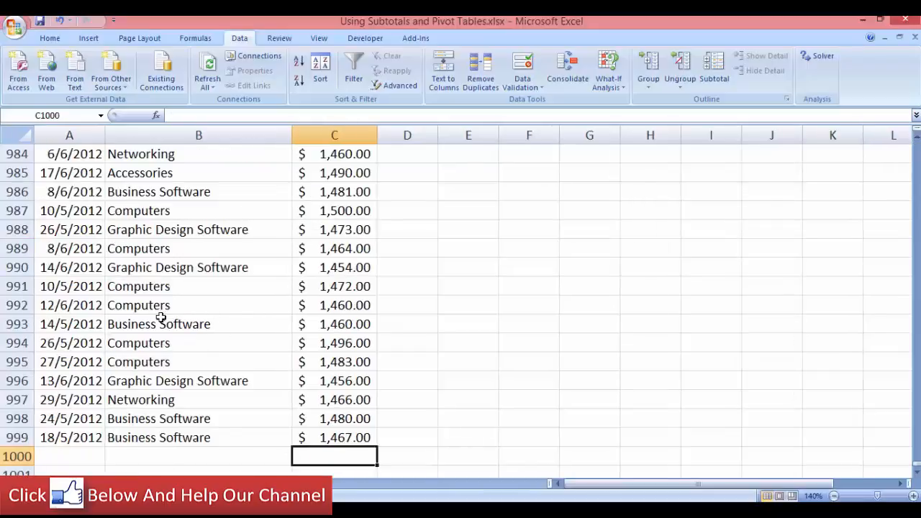
{"action": "key", "text": "ctrl+Home"}
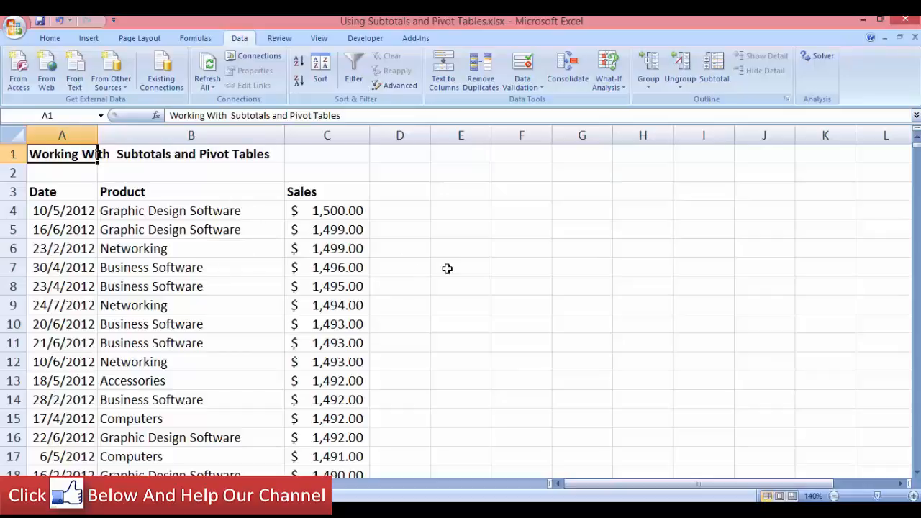
Step: Sort the sales data by Product on values, in A to Z order
{"action": "left_click", "coordinate": [267, 213]}
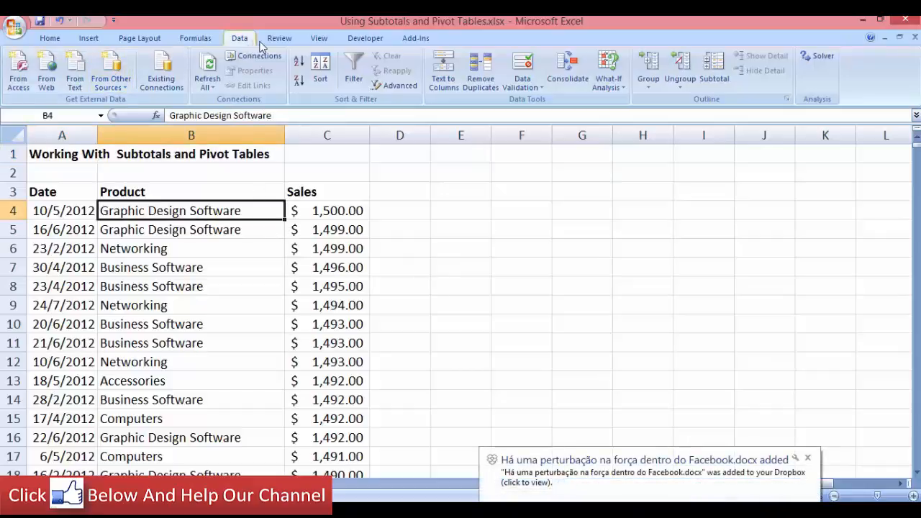
{"action": "left_click", "coordinate": [321, 72]}
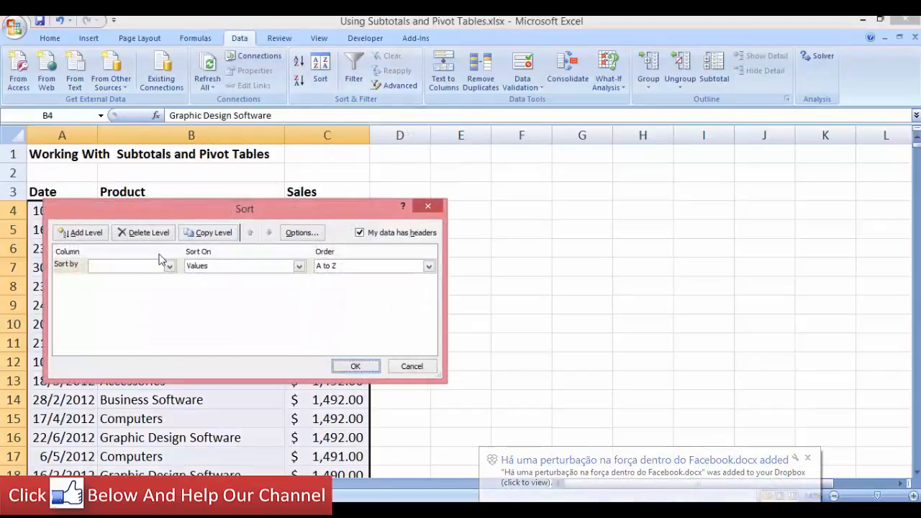
{"action": "left_click", "coordinate": [169, 266]}
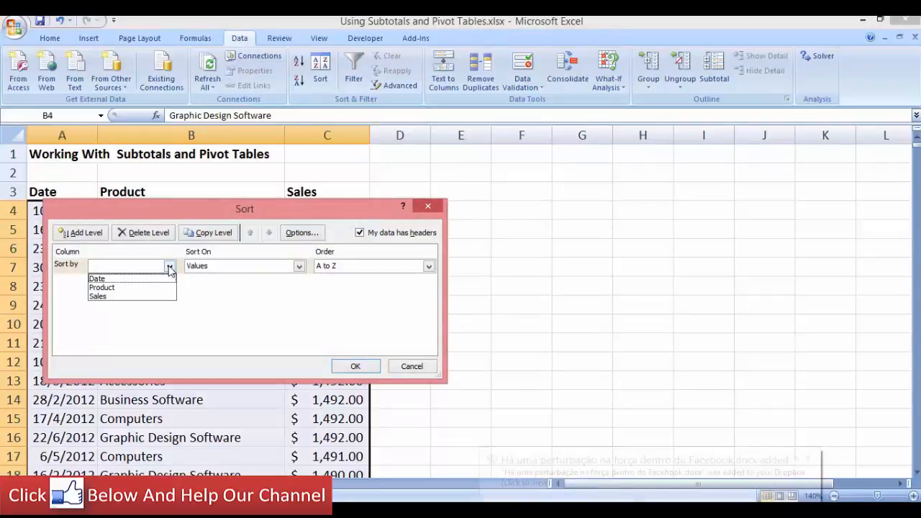
{"action": "left_click", "coordinate": [105, 289]}
{"action": "left_click", "coordinate": [398, 267]}
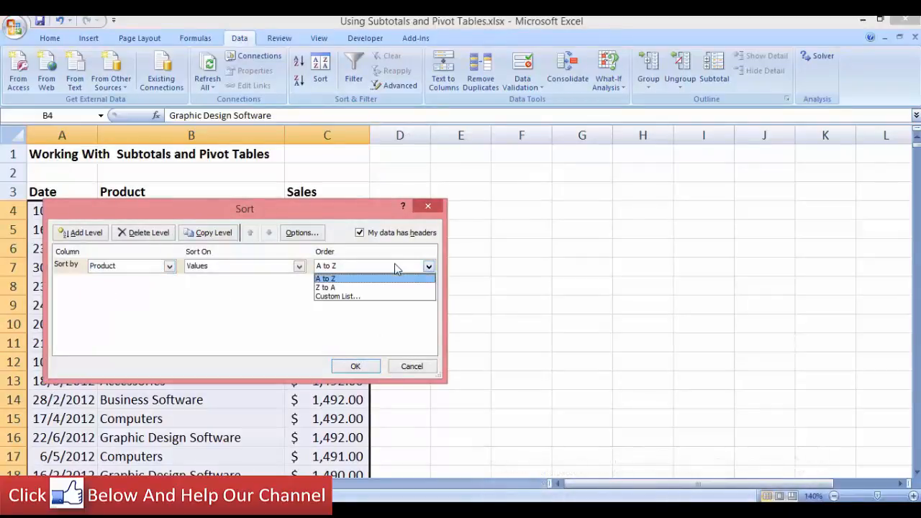
{"action": "left_click", "coordinate": [328, 280]}
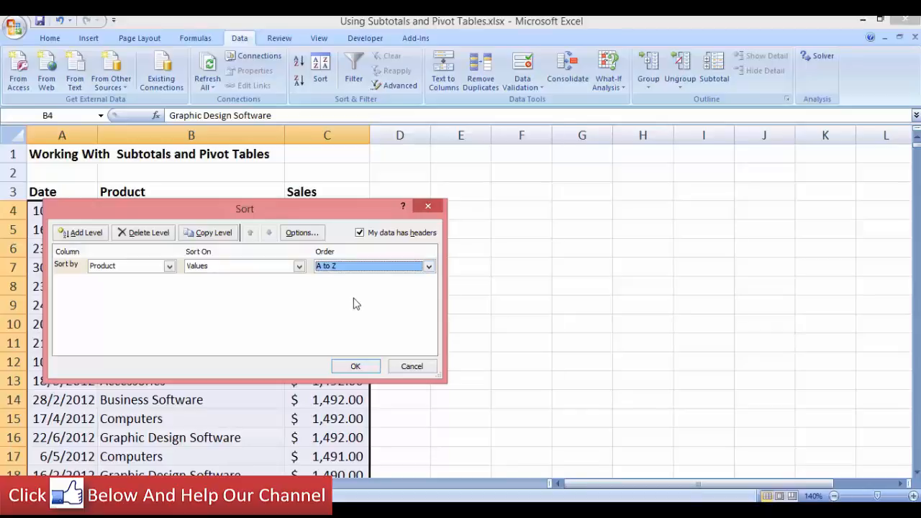
{"action": "left_click", "coordinate": [354, 366]}
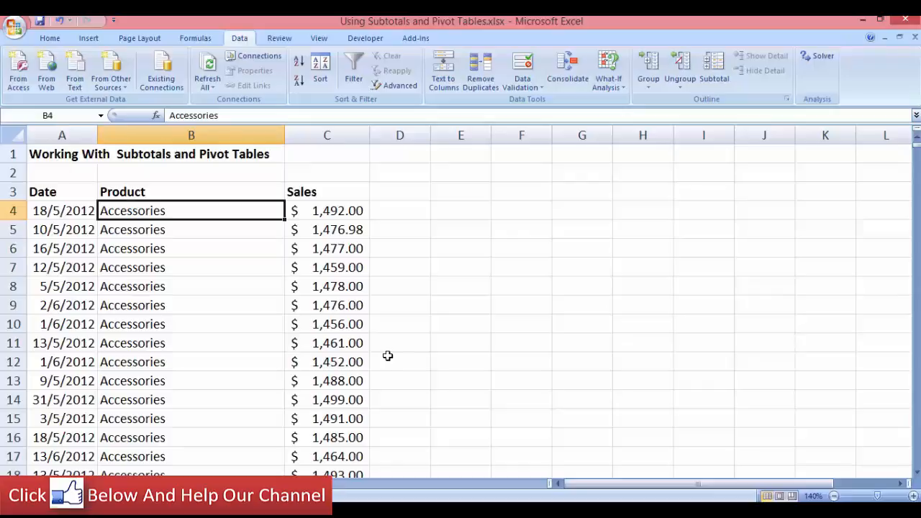
Step: Start a Subtotal on the sorted sales data, calculated at each change in Product
{"action": "left_click", "coordinate": [210, 245]}
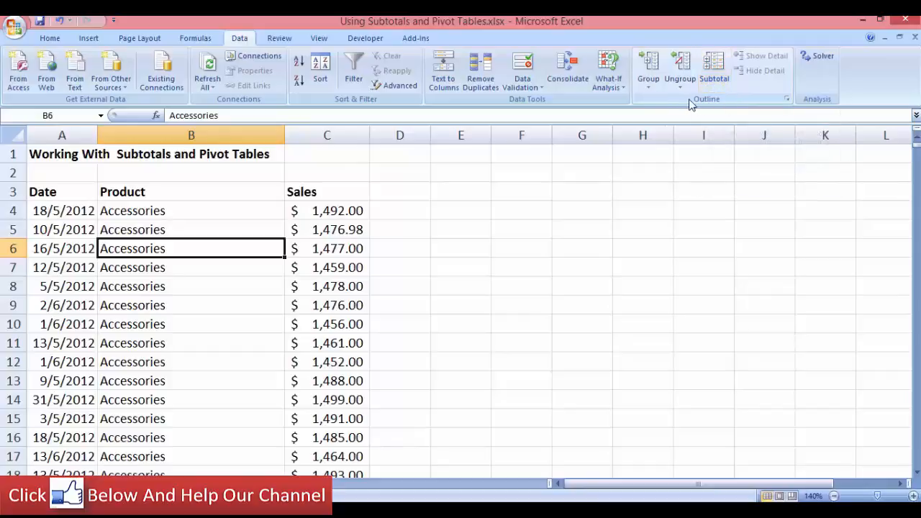
{"action": "left_click", "coordinate": [722, 74]}
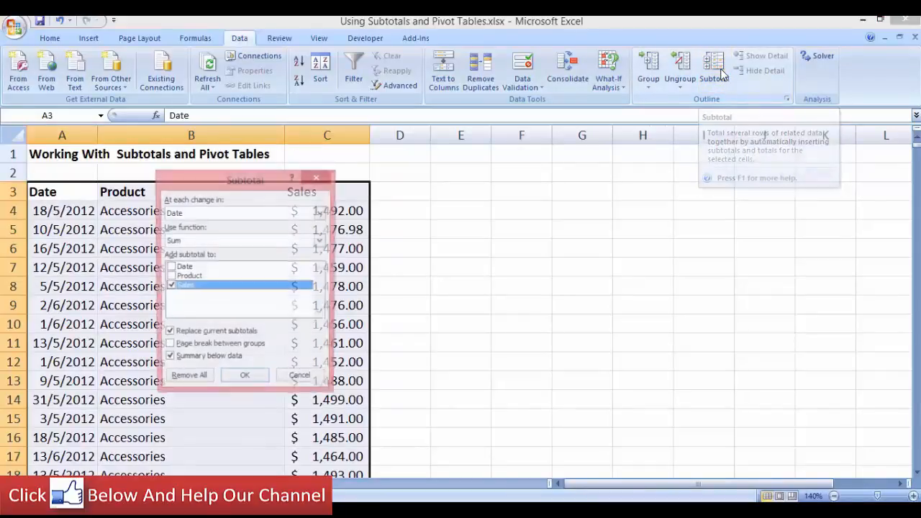
{"action": "left_click_drag", "start_coordinate": [235, 184], "coordinate": [469, 182]}
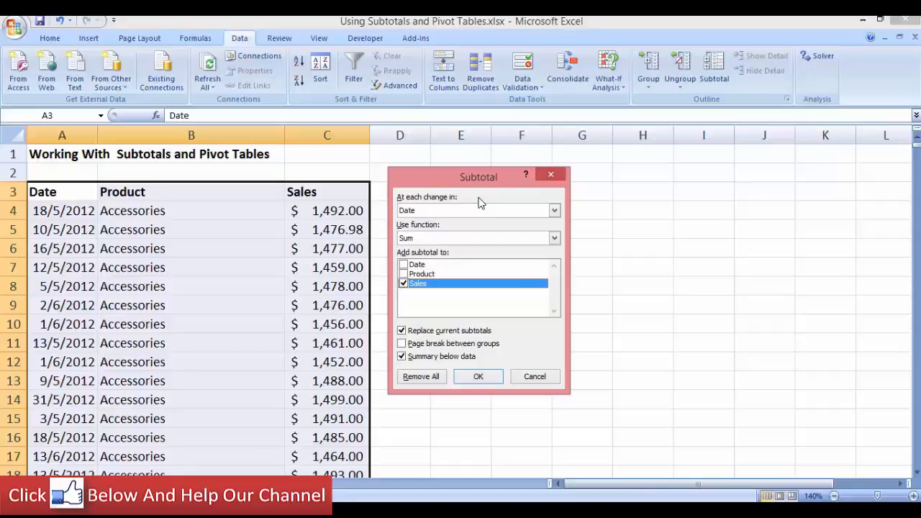
{"action": "left_click", "coordinate": [554, 210]}
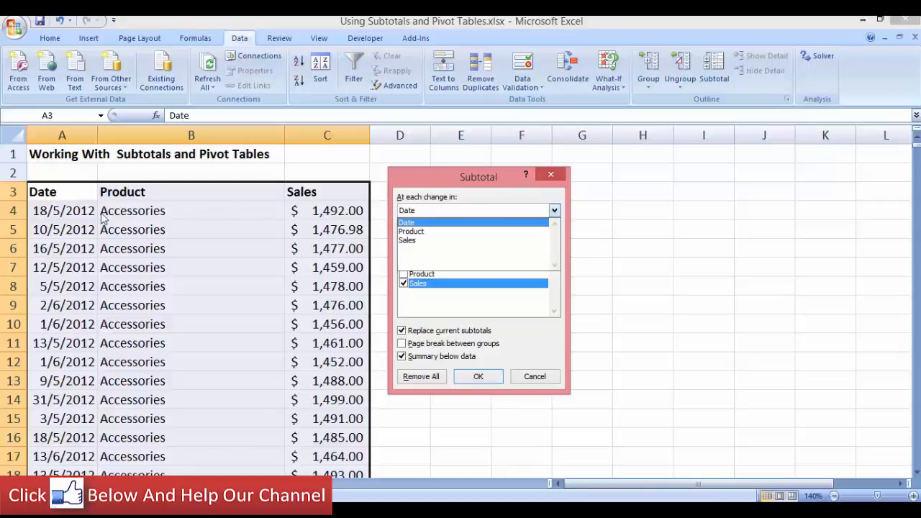
{"action": "left_click", "coordinate": [423, 232]}
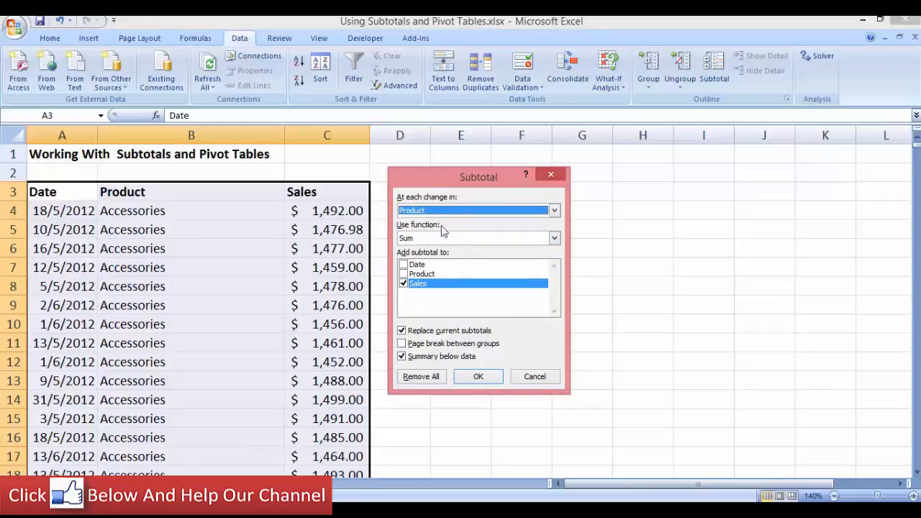
Step: Review the available subtotal functions, keep Sum for the Sales column, and apply the subtotals
{"action": "left_click", "coordinate": [554, 238]}
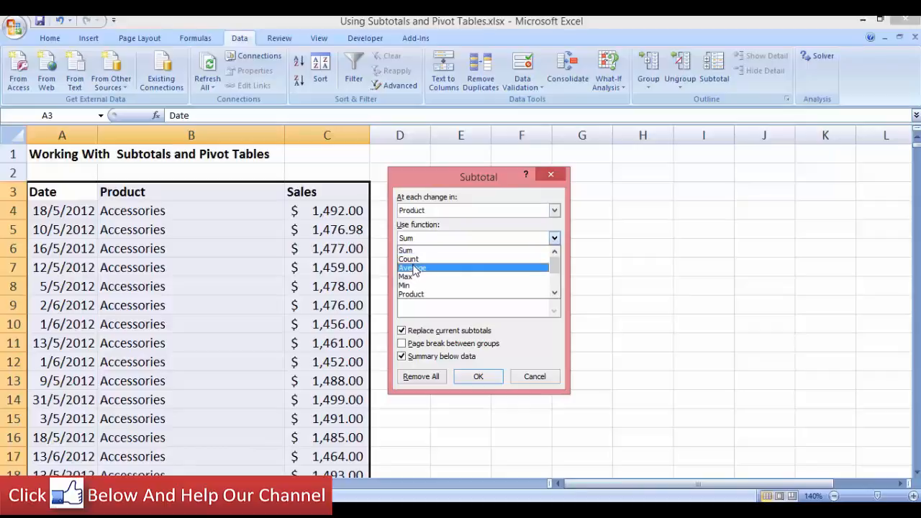
{"action": "left_click", "coordinate": [554, 294]}
{"action": "left_click", "coordinate": [557, 293]}
{"action": "left_click", "coordinate": [557, 294]}
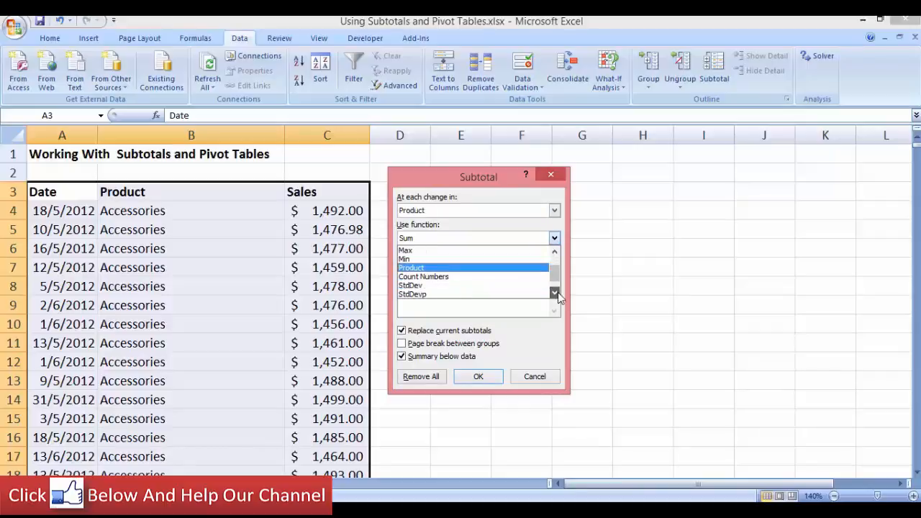
{"action": "left_click", "coordinate": [557, 293]}
{"action": "left_click", "coordinate": [556, 293]}
{"action": "left_click_drag", "start_coordinate": [554, 281], "coordinate": [554, 257]}
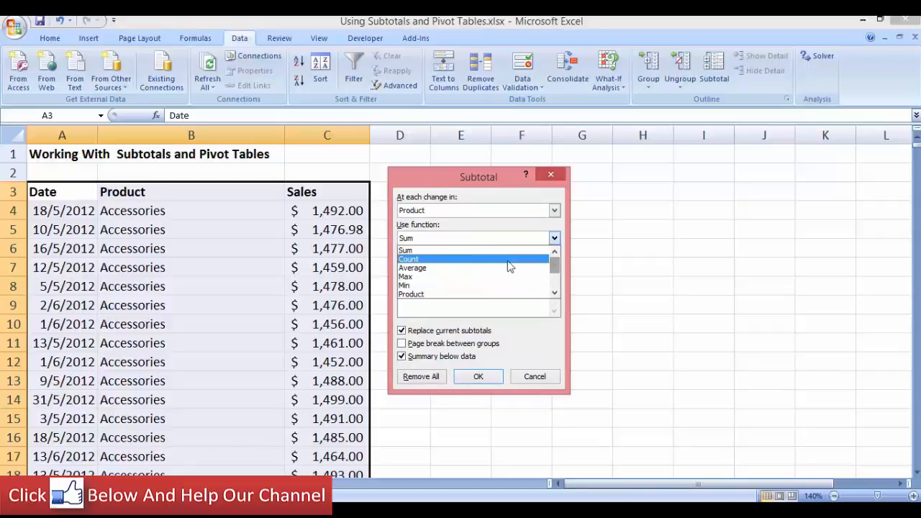
{"action": "left_click", "coordinate": [460, 250]}
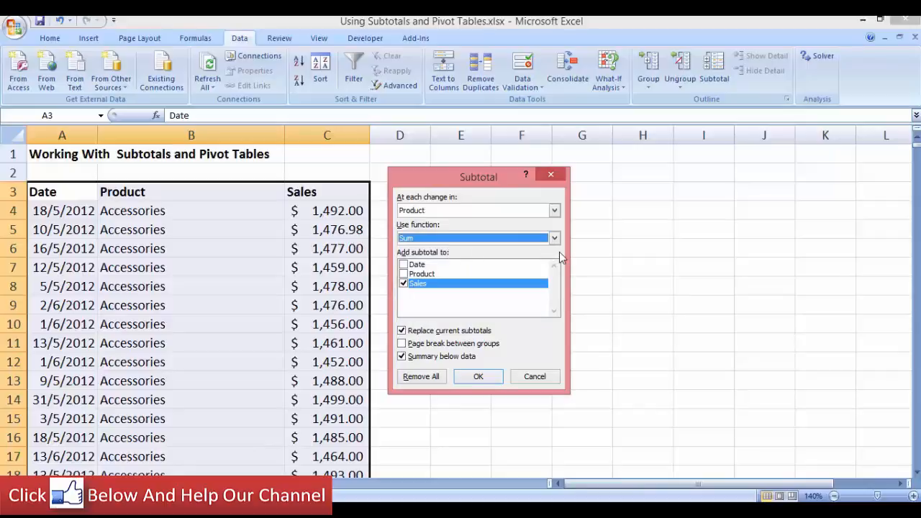
{"action": "left_click", "coordinate": [493, 379]}
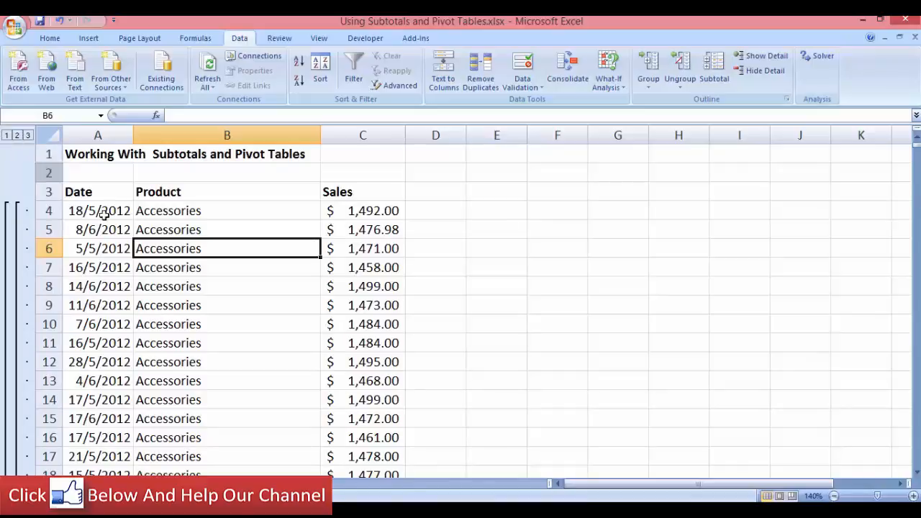
Step: Widen the Sales column so the grand total fits, and collapse the outline to the product subtotals
{"action": "left_click", "coordinate": [7, 136]}
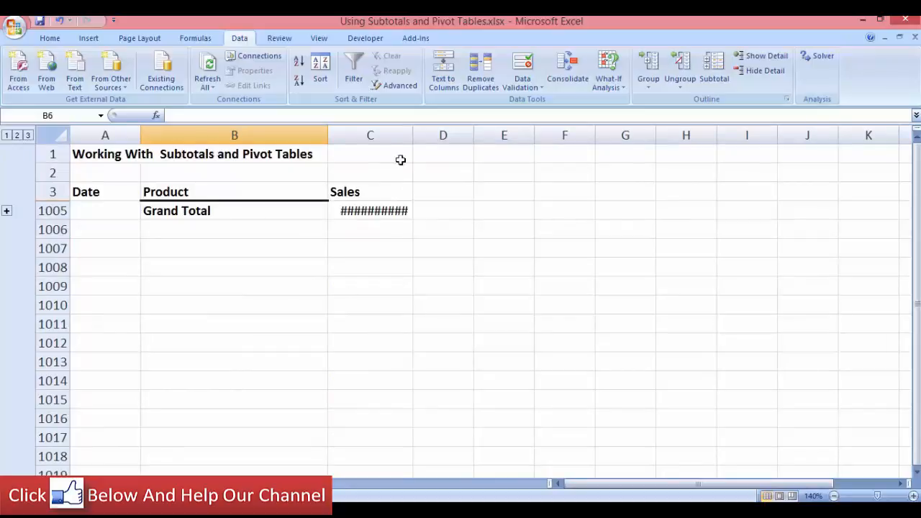
{"action": "left_click_drag", "start_coordinate": [412, 136], "coordinate": [466, 135]}
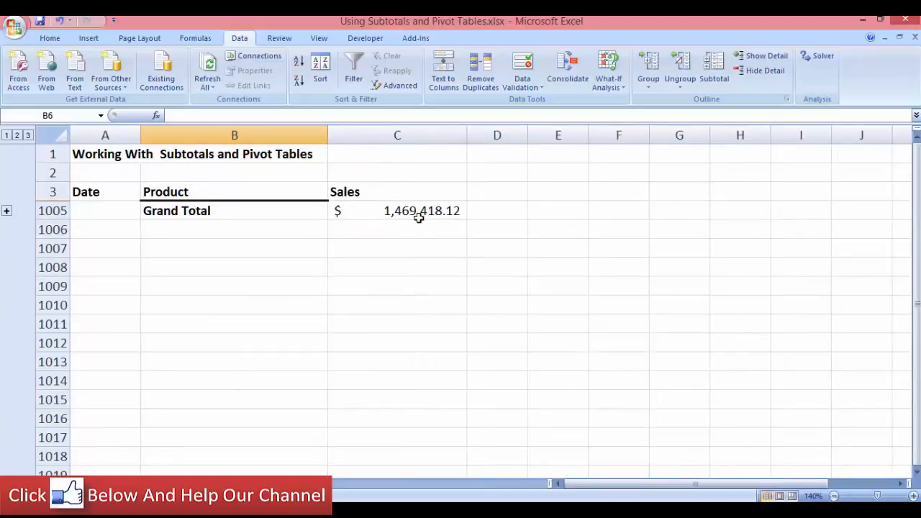
{"action": "left_click", "coordinate": [28, 135]}
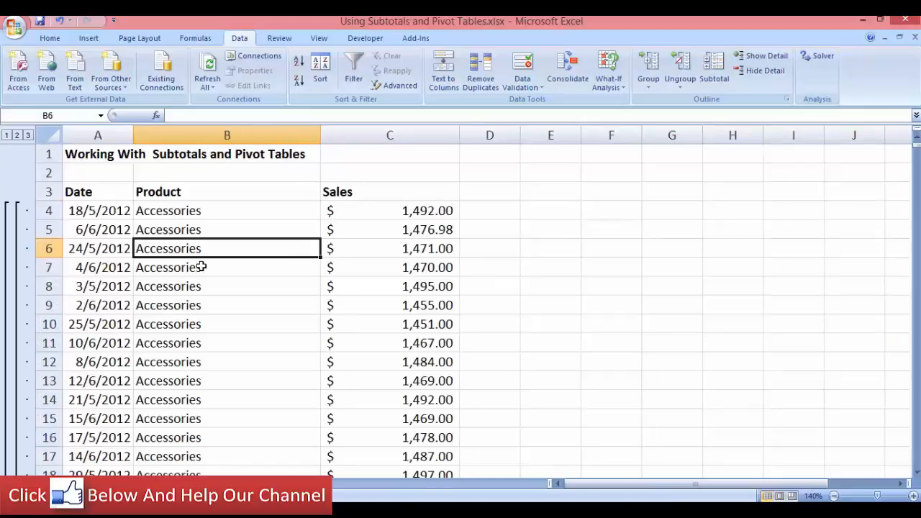
{"action": "left_click", "coordinate": [17, 136]}
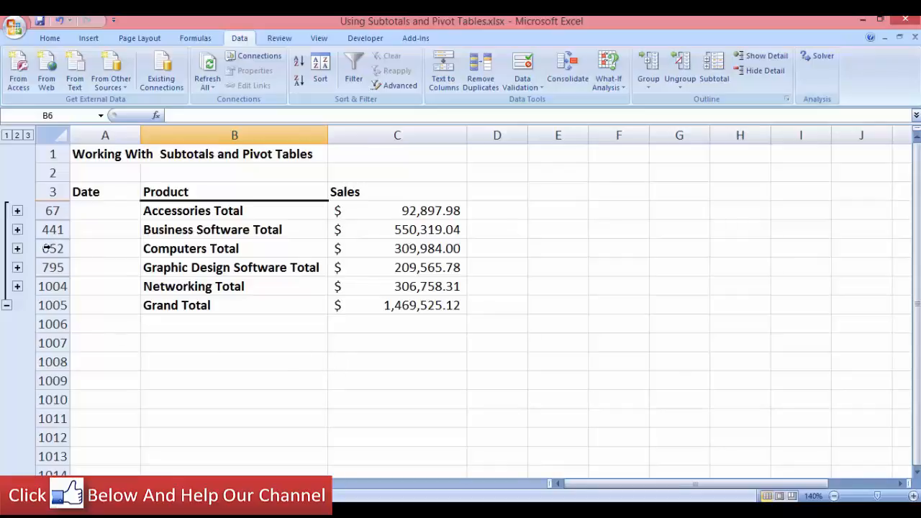
Step: Expand the Accessories group to review its individual sales records, and collapse it again
{"action": "left_click", "coordinate": [17, 211]}
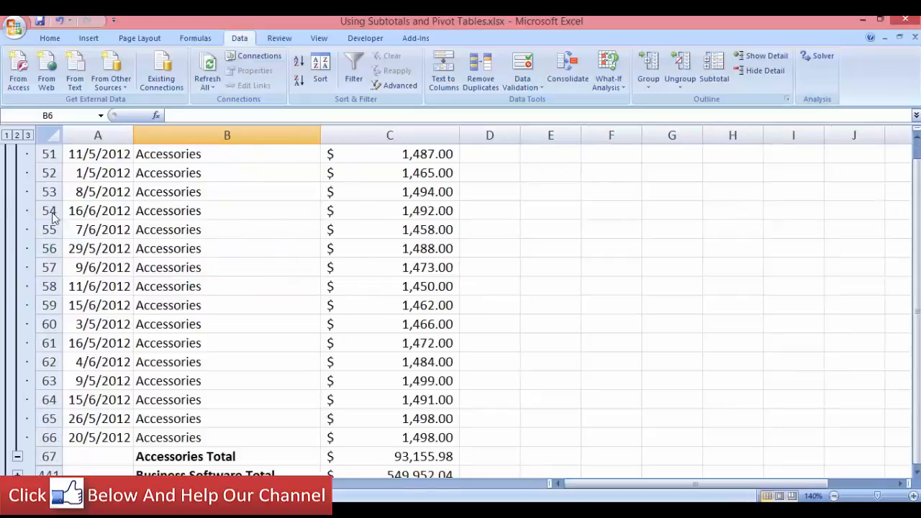
{"action": "scroll", "coordinate": [249, 324], "scroll_direction": "up", "scroll_amount": 8}
{"action": "scroll", "coordinate": [249, 324], "scroll_direction": "up", "scroll_amount": 8}
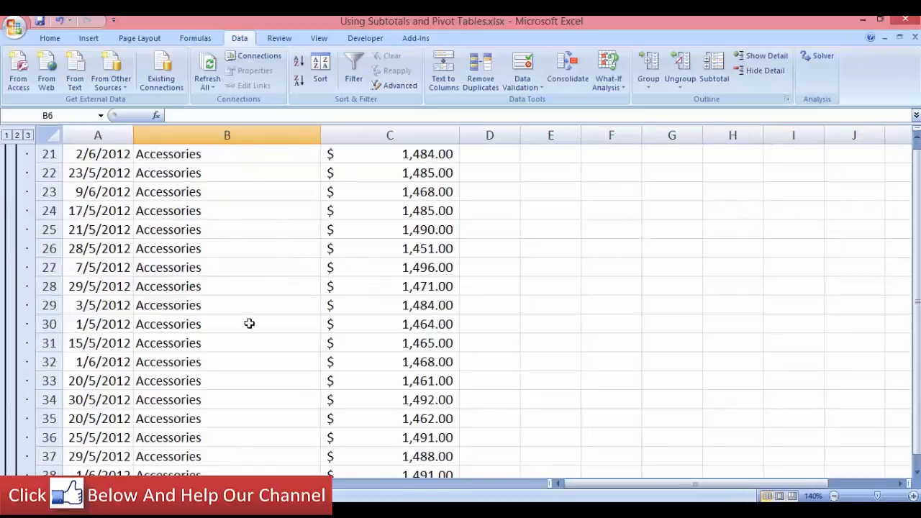
{"action": "scroll", "coordinate": [184, 280], "scroll_direction": "down", "scroll_amount": 18}
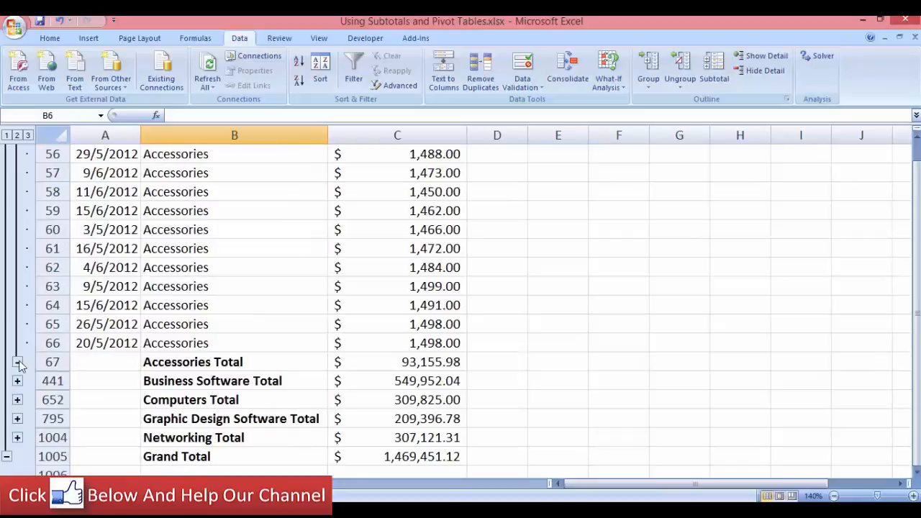
{"action": "left_click", "coordinate": [17, 362]}
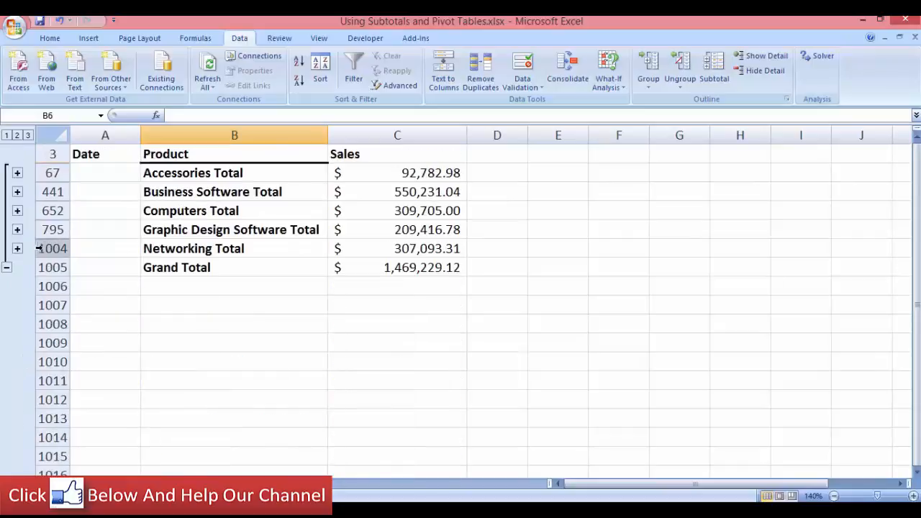
Step: Expand the Computers group to review its individual sales records, and collapse it again
{"action": "left_click", "coordinate": [17, 210]}
{"action": "scroll", "coordinate": [316, 302], "scroll_direction": "up", "scroll_amount": 5}
{"action": "scroll", "coordinate": [319, 314], "scroll_direction": "up", "scroll_amount": 18}
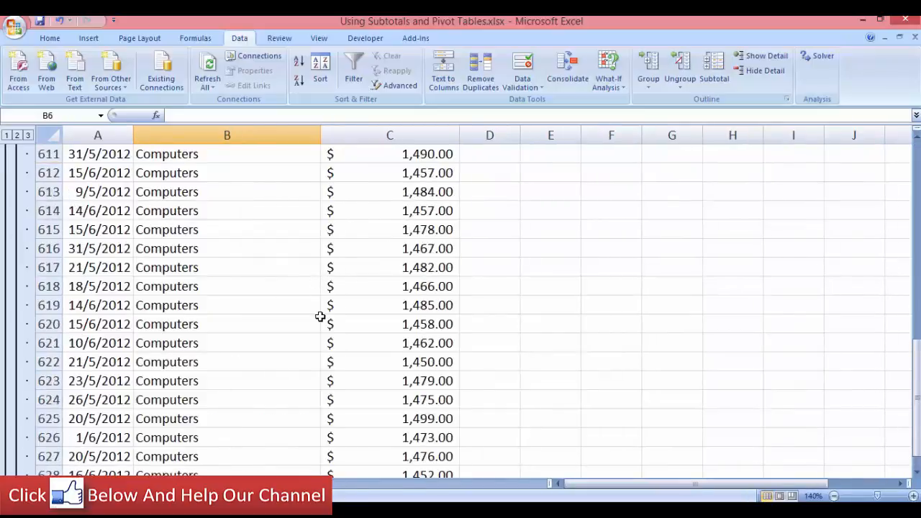
{"action": "scroll", "coordinate": [266, 335], "scroll_direction": "up", "scroll_amount": 8}
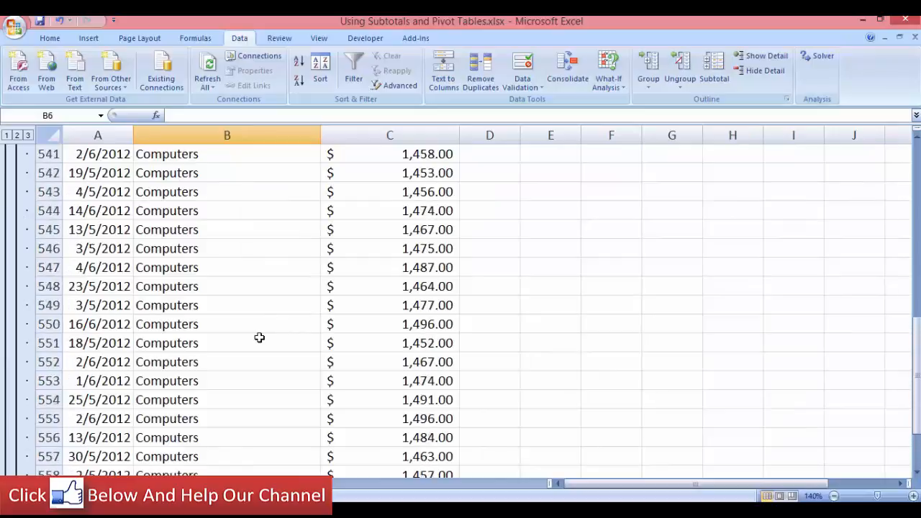
{"action": "scroll", "coordinate": [259, 336], "scroll_direction": "down", "scroll_amount": 20}
{"action": "scroll", "coordinate": [74, 288], "scroll_direction": "up", "scroll_amount": 2}
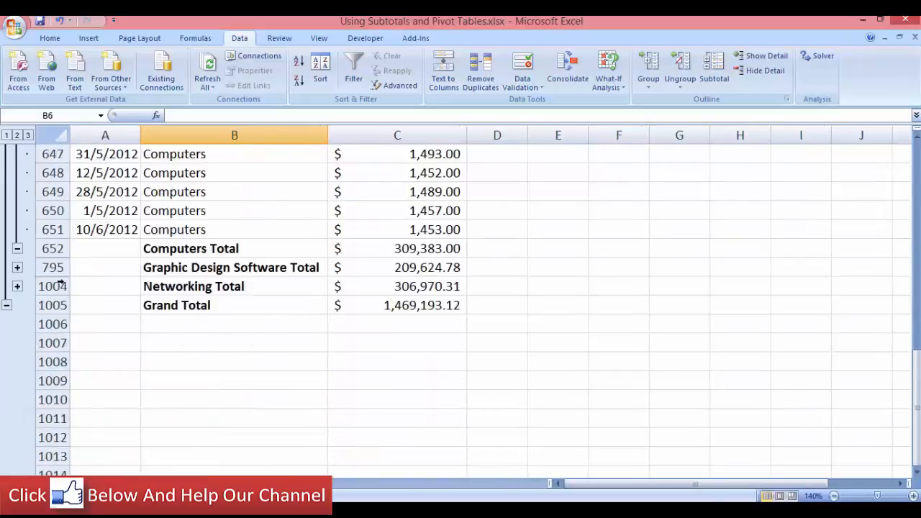
{"action": "left_click", "coordinate": [17, 247]}
{"action": "scroll", "coordinate": [294, 282], "scroll_direction": "up", "scroll_amount": 2}
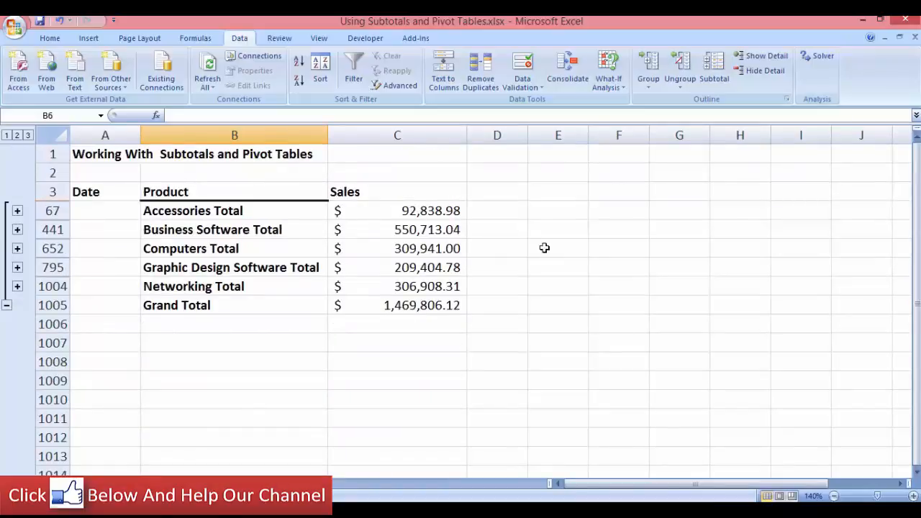
Step: Inspect the SUBTOTAL formula behind the Accessories Total sales figure without changing it
{"action": "left_click", "coordinate": [436, 209]}
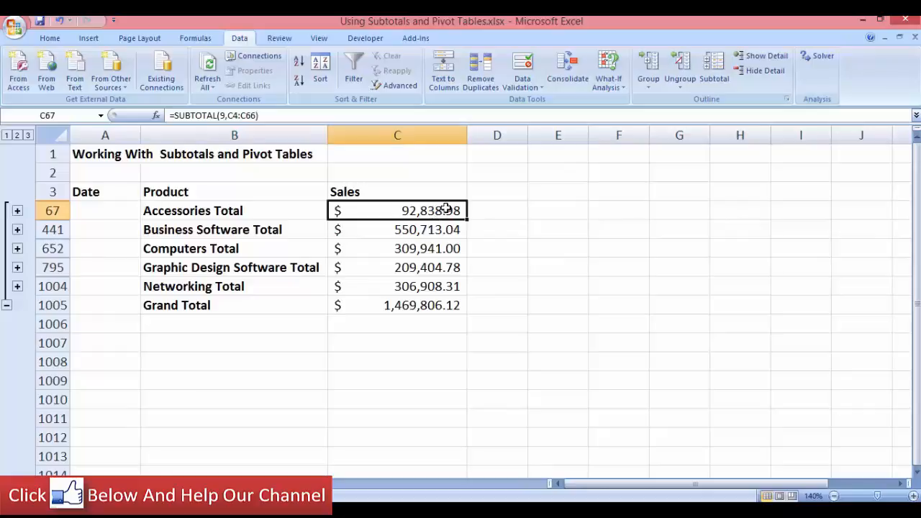
{"action": "double_click", "coordinate": [446, 209]}
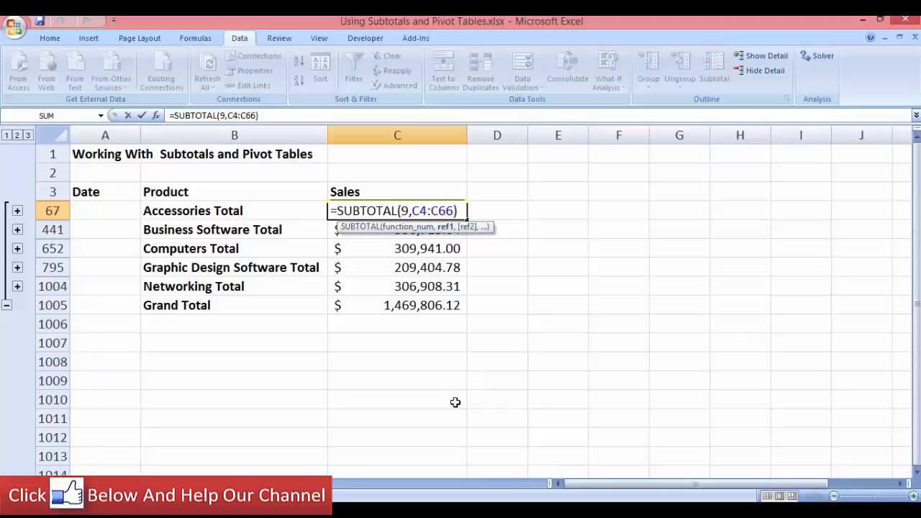
{"action": "left_click", "coordinate": [372, 349]}
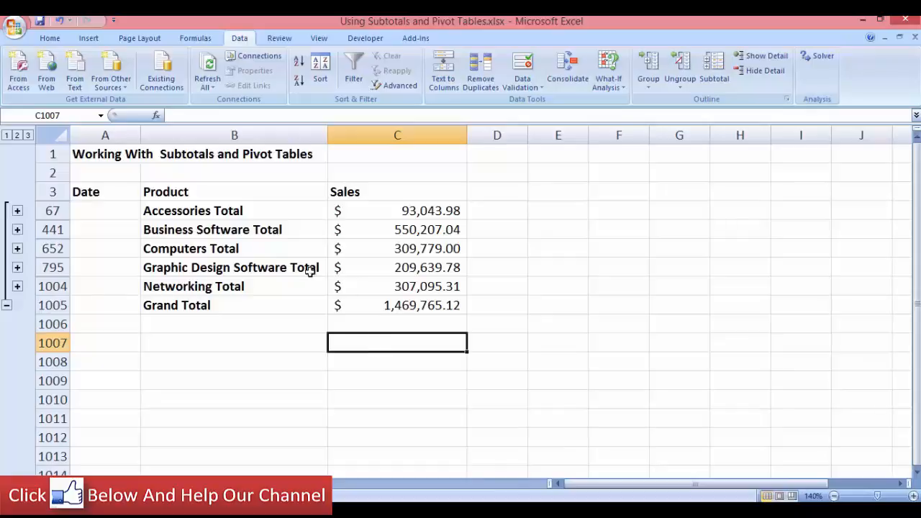
Step: Try to copy the collapsed Product and Sales summary into a new workbook, widening both columns to show the pasted data
{"action": "left_click_drag", "start_coordinate": [151, 191], "coordinate": [378, 302]}
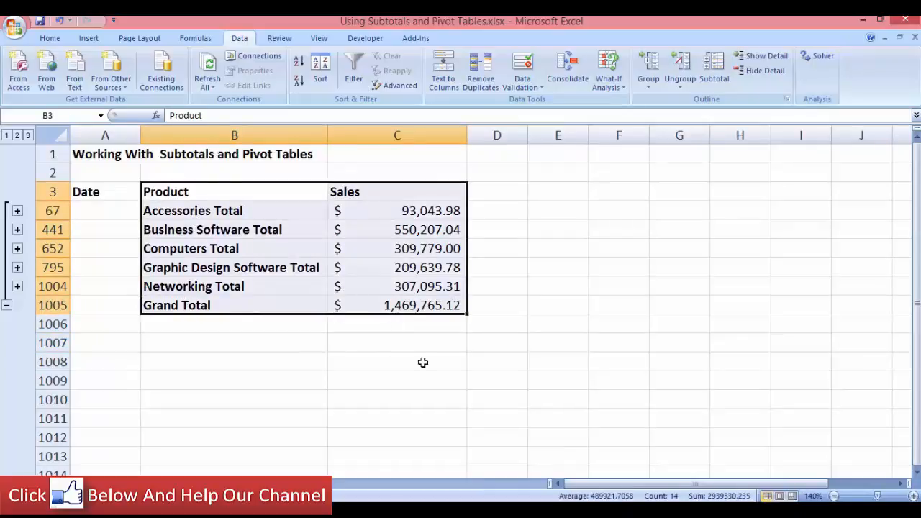
{"action": "key", "text": "ctrl+c"}
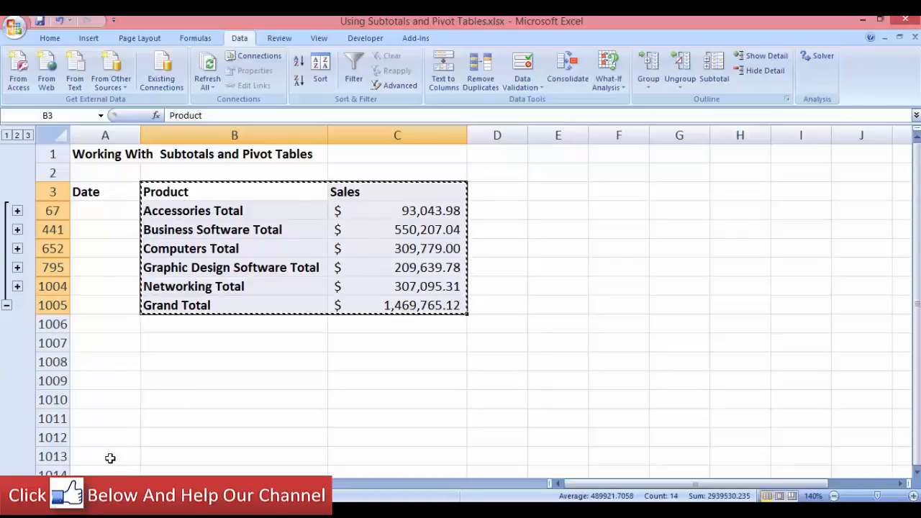
{"action": "key", "text": "ctrl+n"}
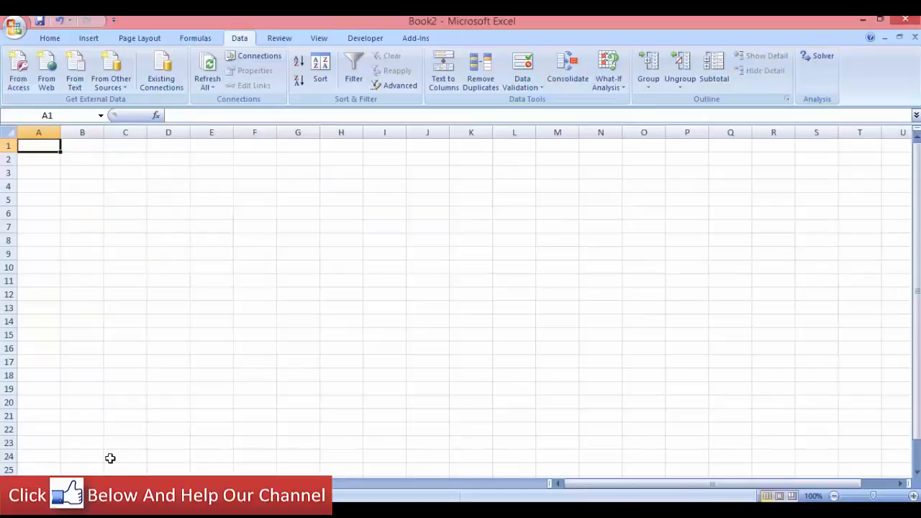
{"action": "key", "text": "ctrl+v"}
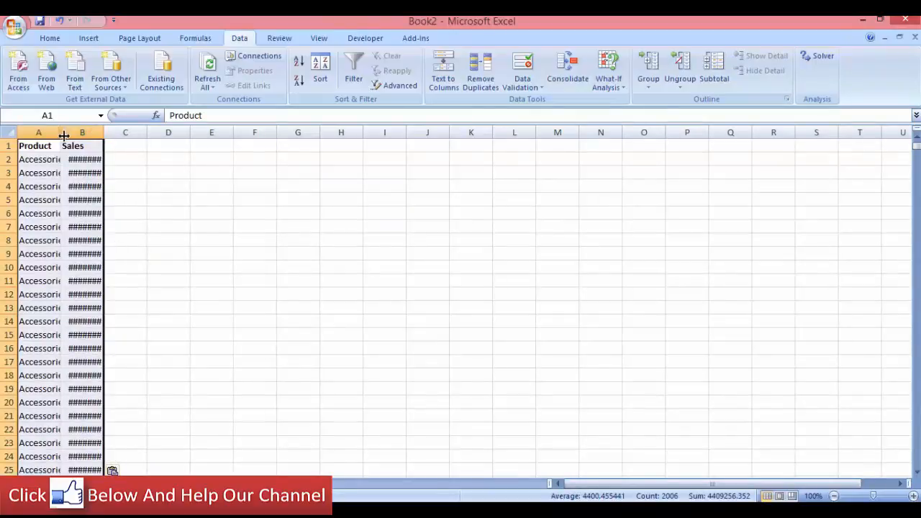
{"action": "left_click_drag", "start_coordinate": [64, 135], "coordinate": [433, 137]}
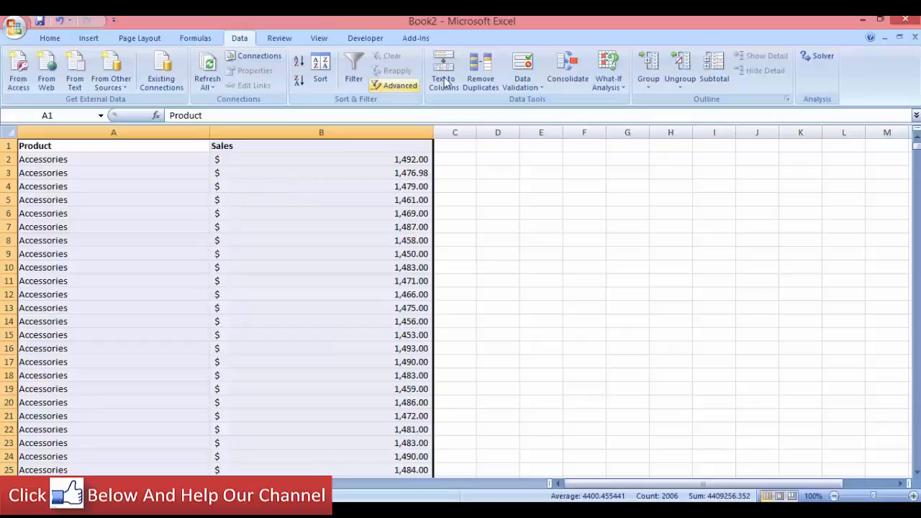
Step: Close the new workbook without saving and clear the copied selection in the subtotals sheet
{"action": "left_click", "coordinate": [904, 21]}
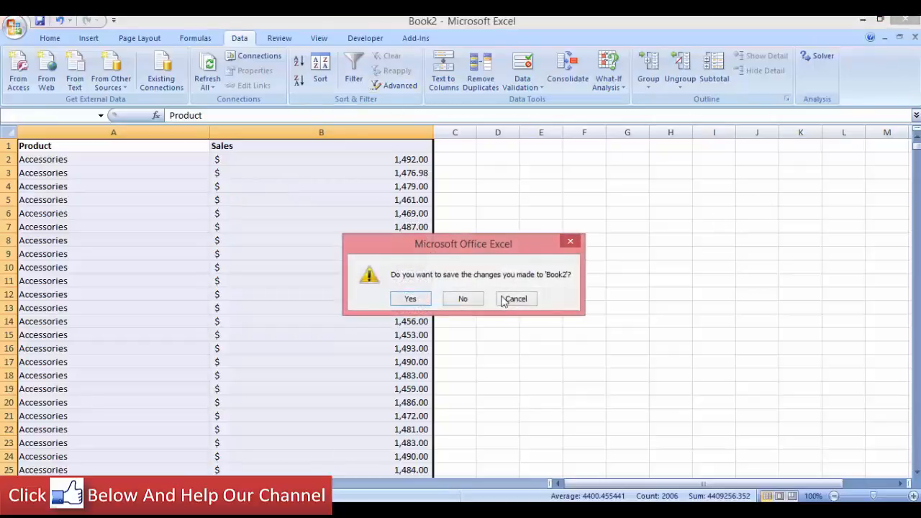
{"action": "left_click", "coordinate": [479, 301]}
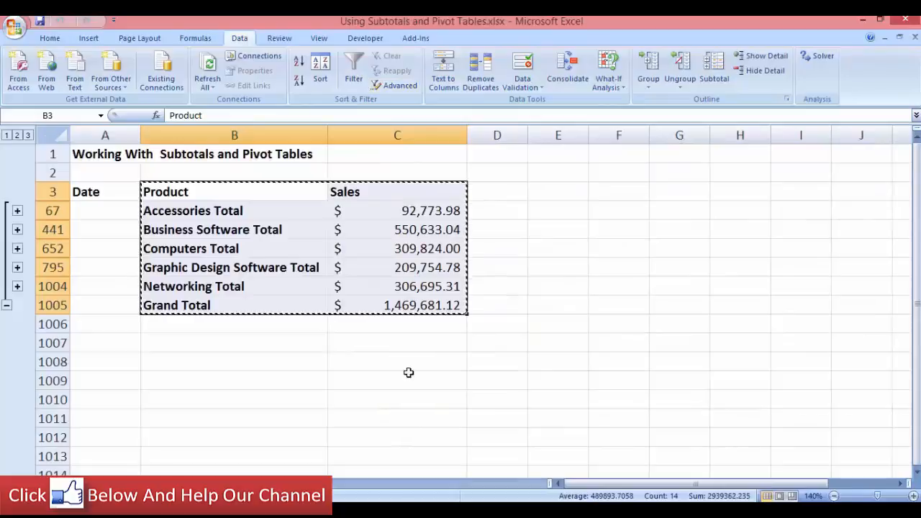
{"action": "left_click", "coordinate": [357, 372]}
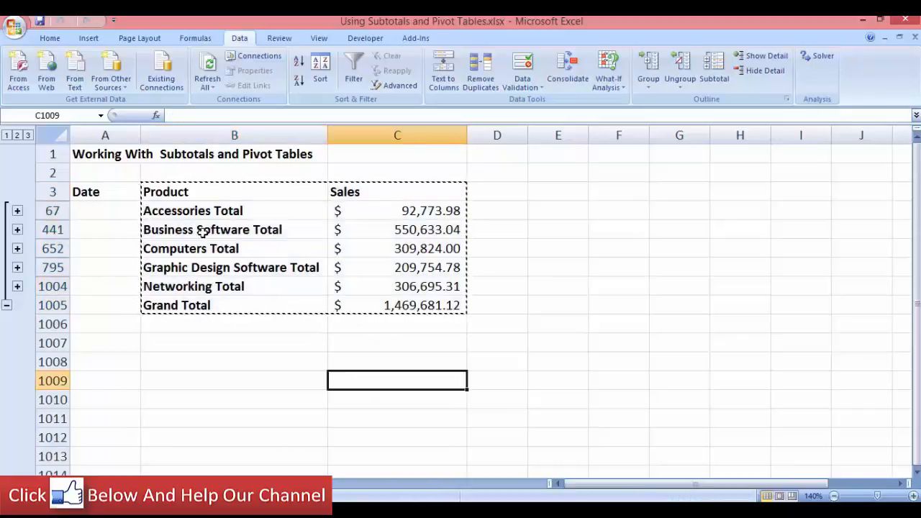
{"action": "left_click", "coordinate": [571, 247]}
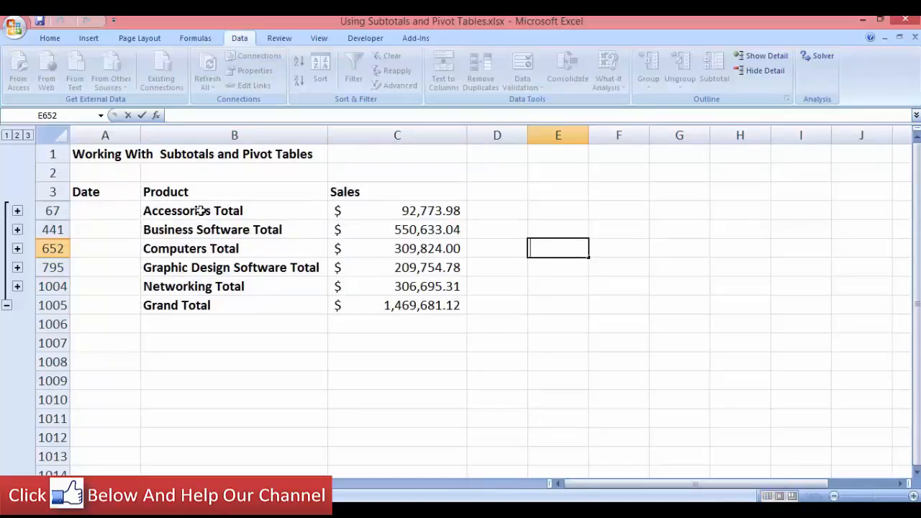
Step: Select only the visible cells of the Product and Sales summary, from the headers through Grand Total, using Go To Special
{"action": "left_click_drag", "start_coordinate": [174, 199], "coordinate": [395, 319]}
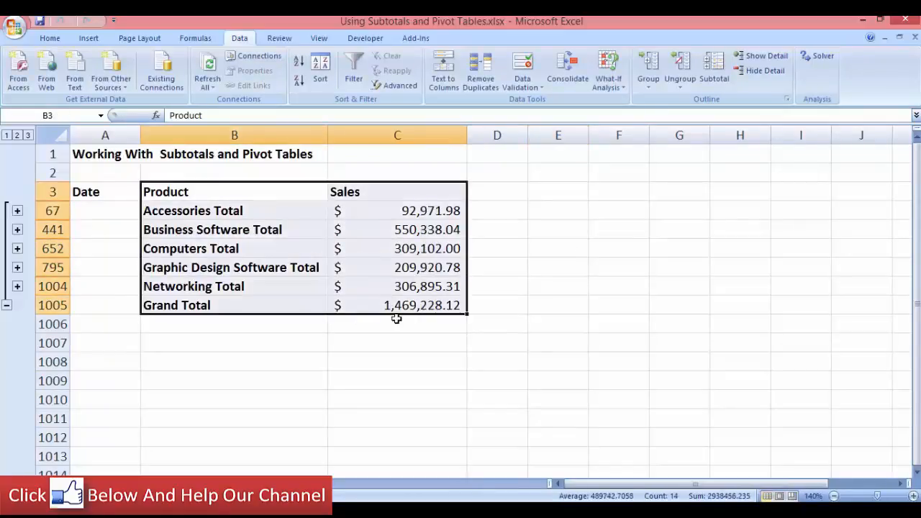
{"action": "key", "text": "F5"}
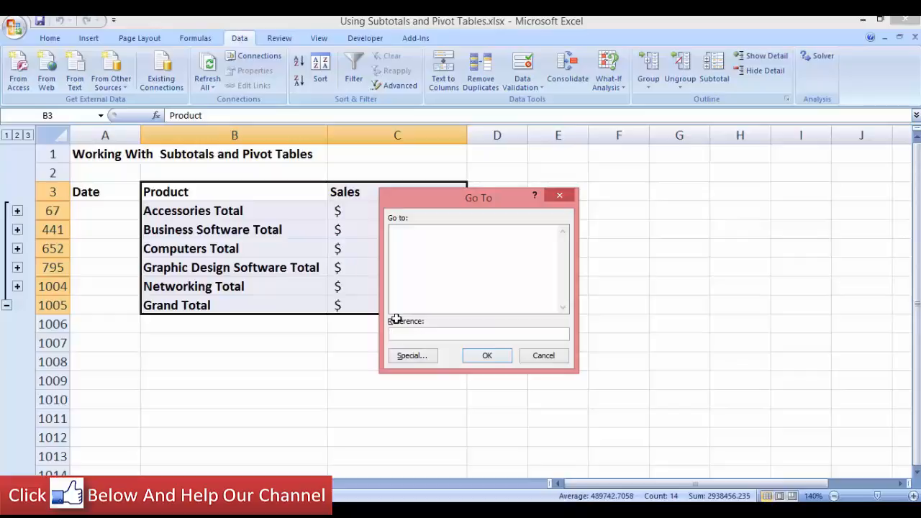
{"action": "left_click", "coordinate": [415, 358]}
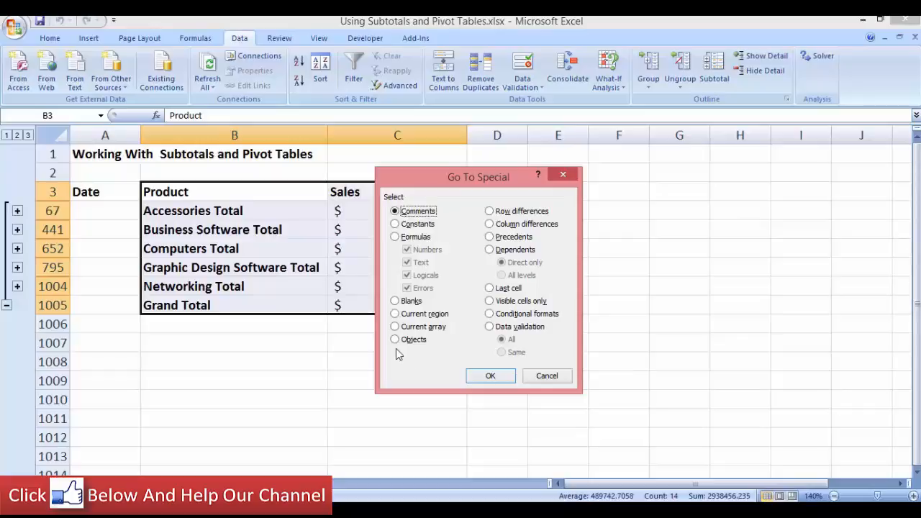
{"action": "left_click", "coordinate": [490, 301]}
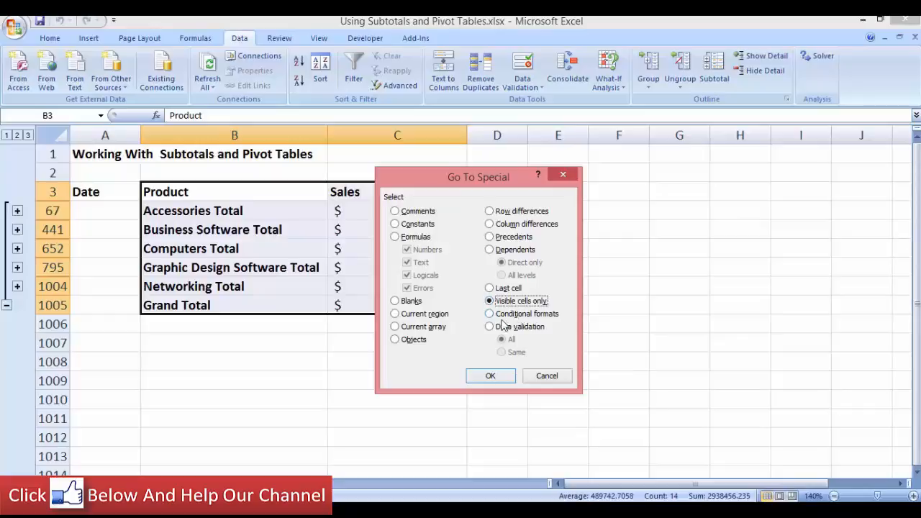
{"action": "left_click", "coordinate": [490, 376]}
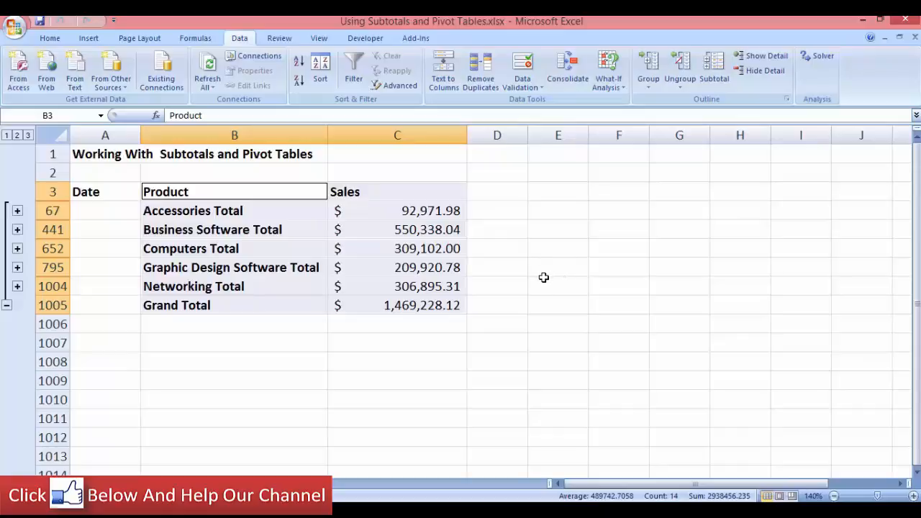
Step: Try to reselect the whole Product and Sales summary and copy it into a new workbook
{"action": "mouse_move", "coordinate": [283, 191]}
{"action": "left_mouse_down"}
{"action": "mouse_move", "coordinate": [395, 267]}
{"action": "mouse_move", "coordinate": [412, 312]}
{"action": "left_mouse_up"}
{"action": "key", "text": "ctrl+c"}
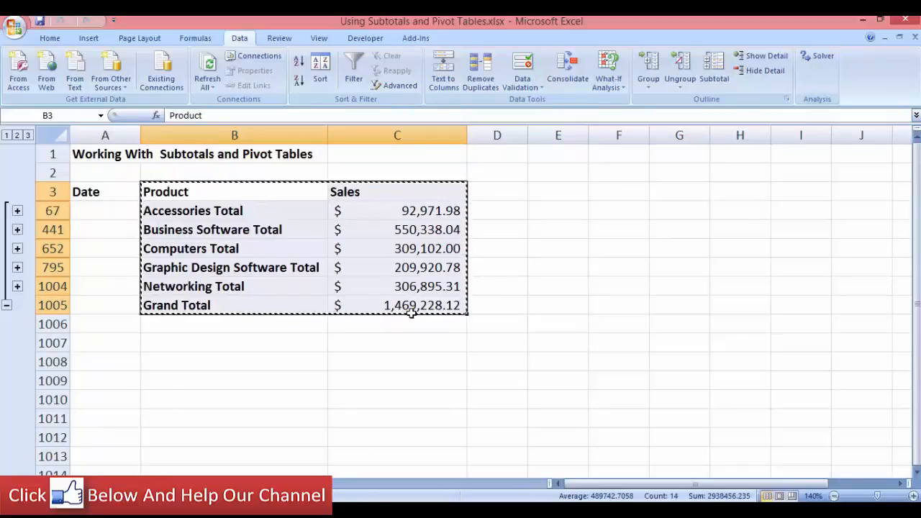
{"action": "key", "text": "ctrl+n"}
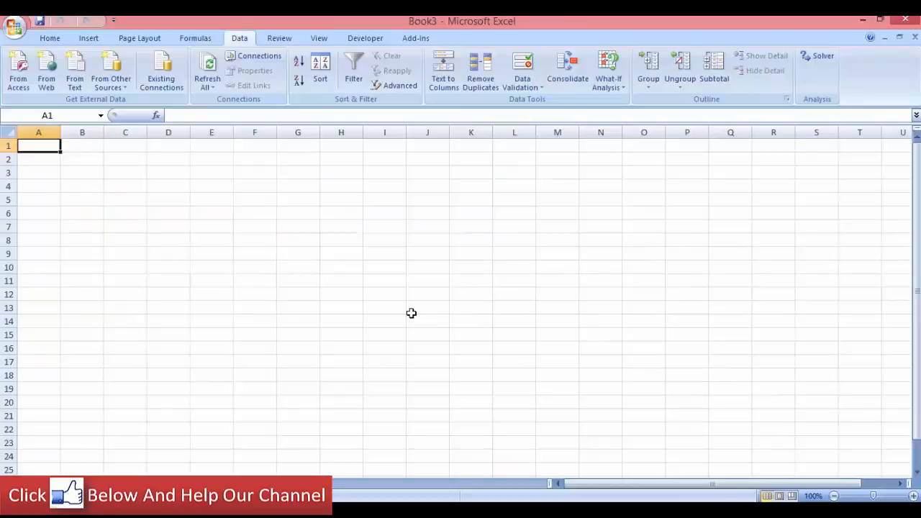
{"action": "key", "text": "ctrl+v"}
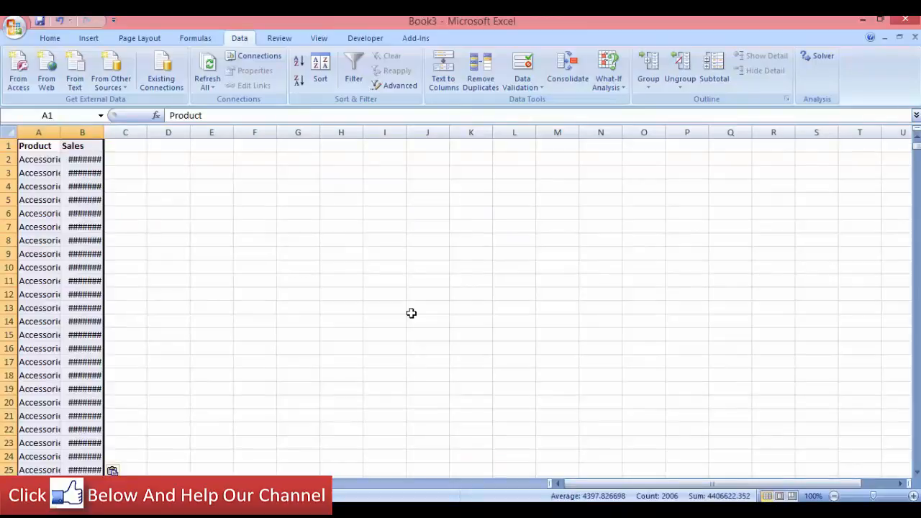
{"action": "key", "text": "ctrl+c"}
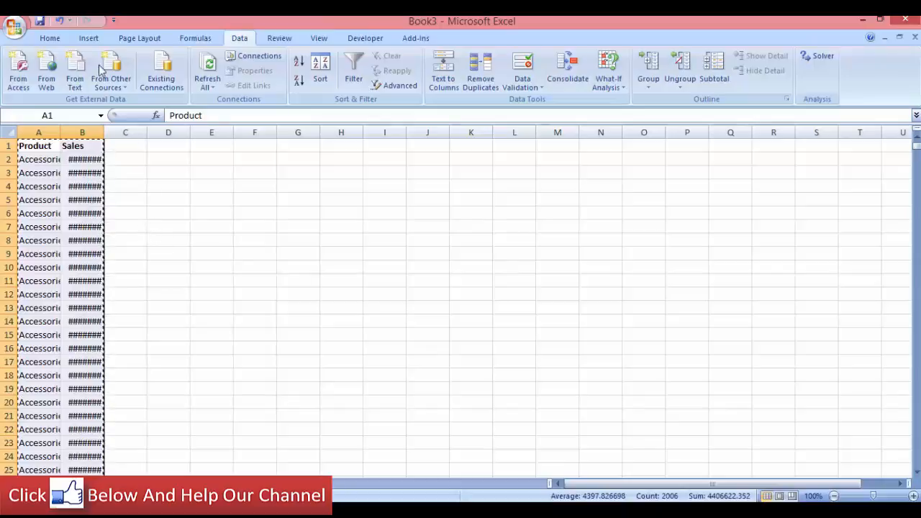
Step: Undo the paste and close the new workbook without saving, returning to the subtotals sheet
{"action": "left_click", "coordinate": [61, 21]}
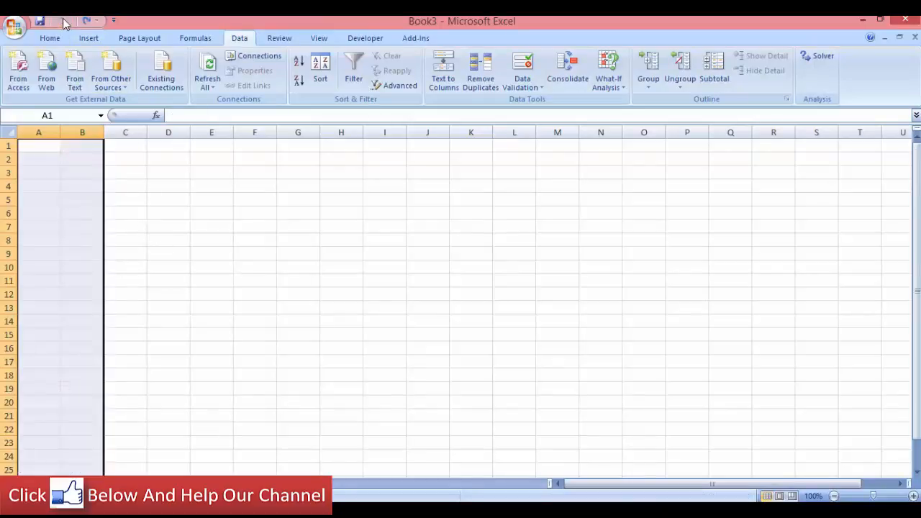
{"action": "left_click", "coordinate": [904, 25]}
{"action": "left_click", "coordinate": [466, 305]}
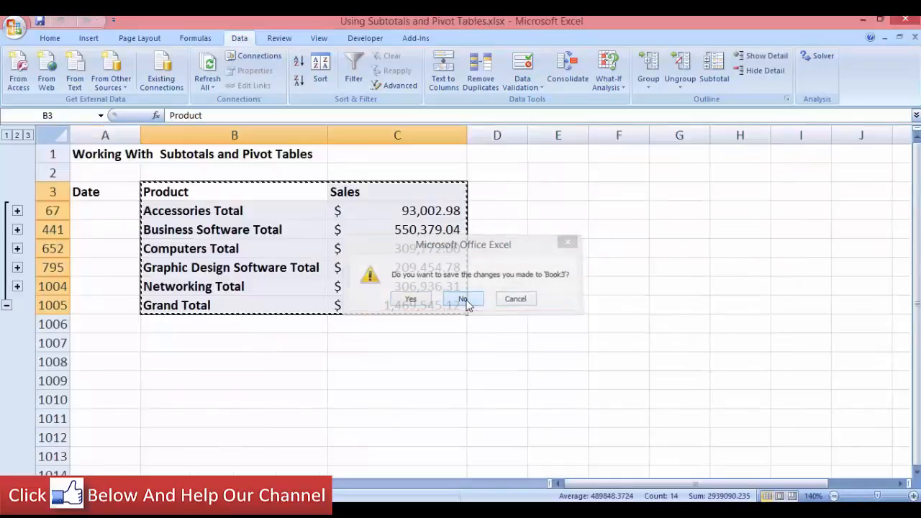
{"action": "left_click", "coordinate": [481, 365]}
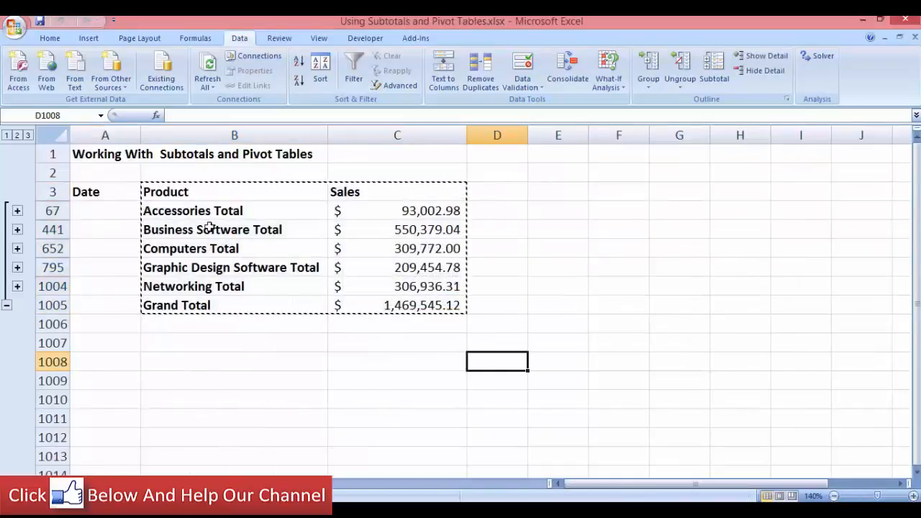
Step: Select the Product and Sales summary through Grand Total and restrict the selection to visible cells only with Go To Special
{"action": "left_click_drag", "start_coordinate": [193, 194], "coordinate": [387, 302]}
{"action": "key", "text": "F5"}
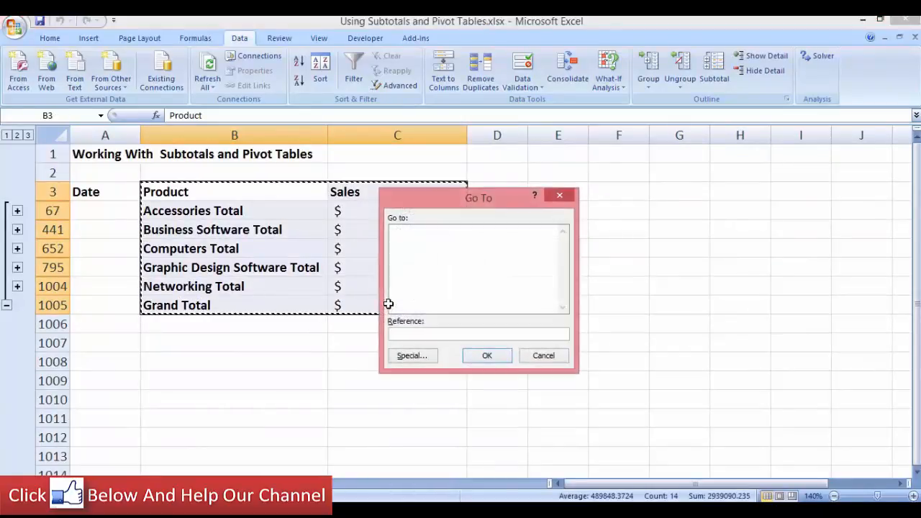
{"action": "left_click", "coordinate": [411, 355]}
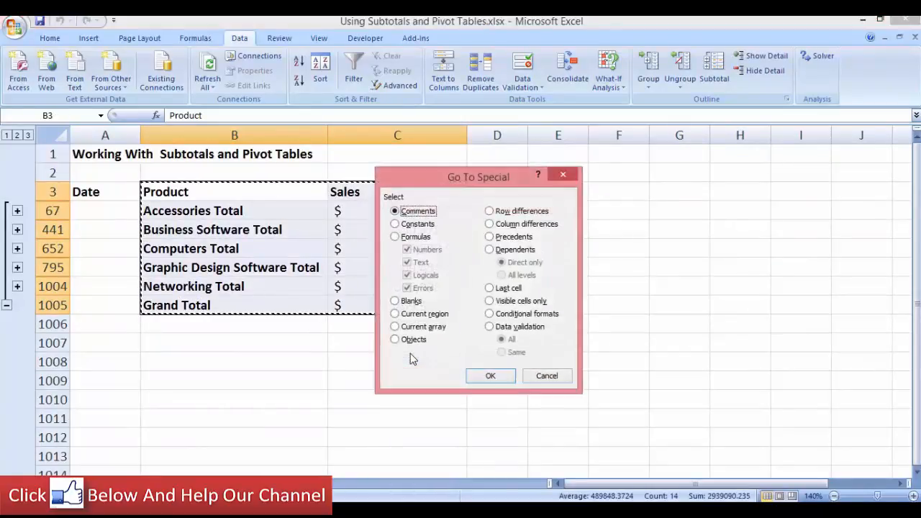
{"action": "left_click", "coordinate": [491, 302]}
{"action": "left_click", "coordinate": [490, 375]}
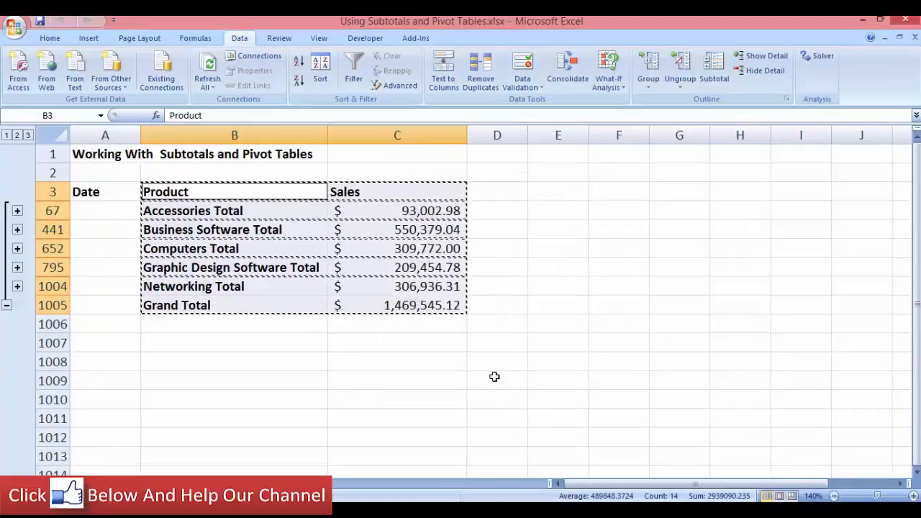
Step: Copy the visible summary cells into a new workbook at A1 and widen the Product and Sales columns
{"action": "key", "text": "ctrl+c"}
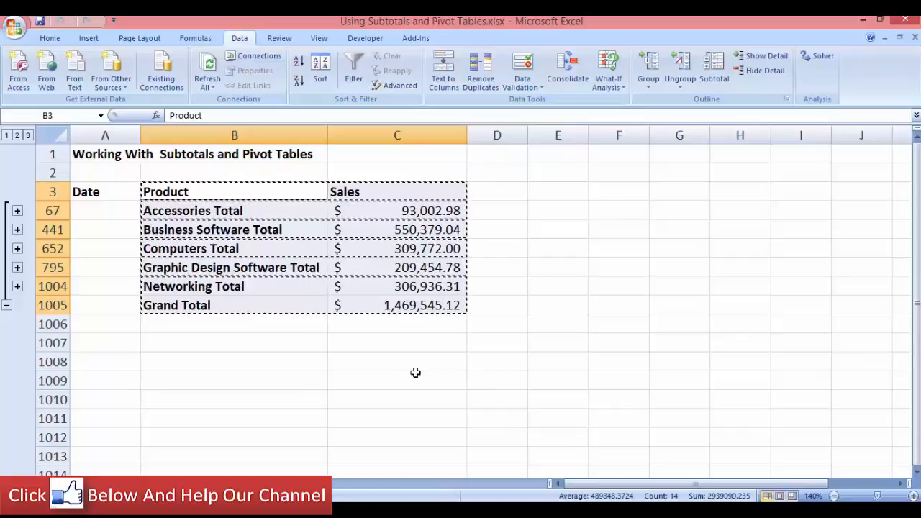
{"action": "key", "text": "ctrl+n"}
{"action": "key", "text": "ctrl+v"}
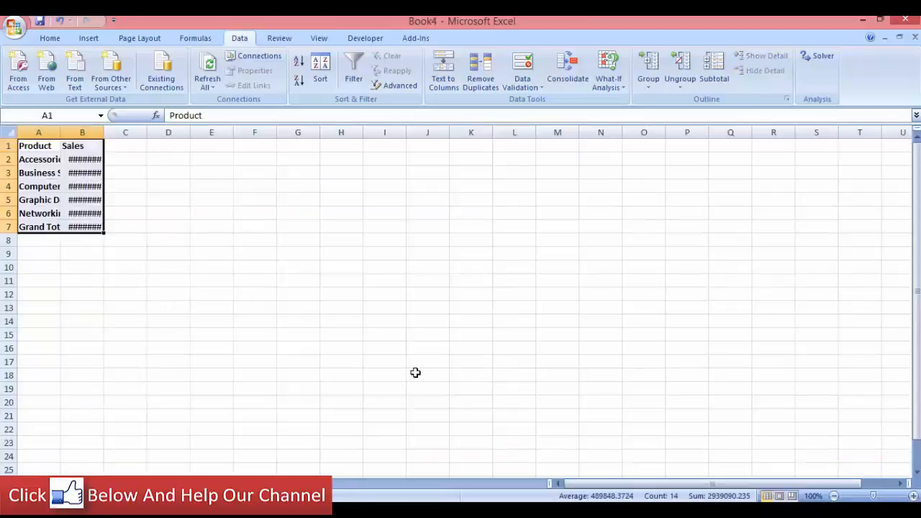
{"action": "left_click_drag", "start_coordinate": [60, 132], "coordinate": [219, 145]}
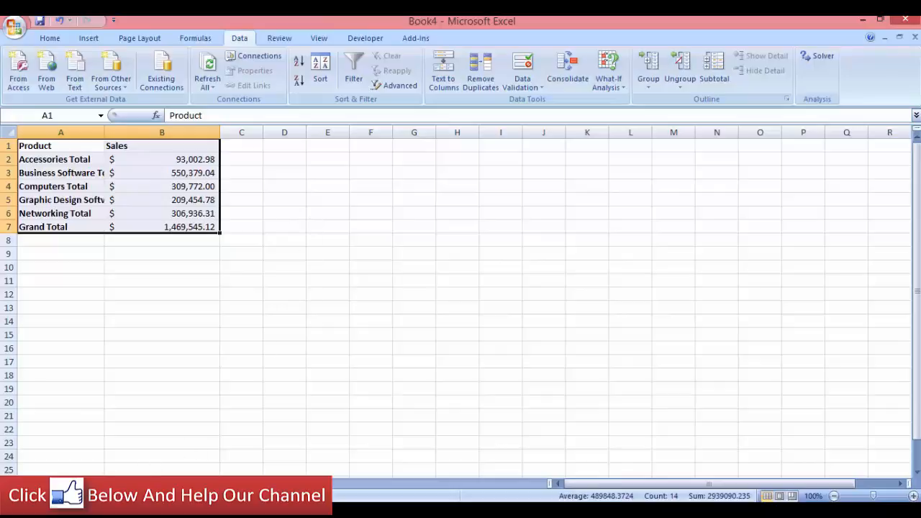
Step: Close the workbook holding the pasted summary without saving and return to the subtotals sheet
{"action": "left_click", "coordinate": [427, 510]}
{"action": "left_click", "coordinate": [592, 264]}
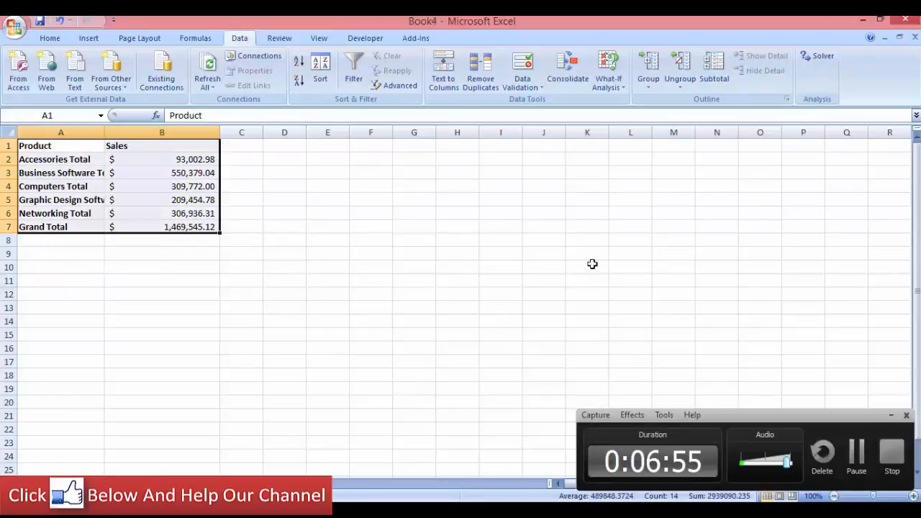
{"action": "left_click", "coordinate": [897, 25]}
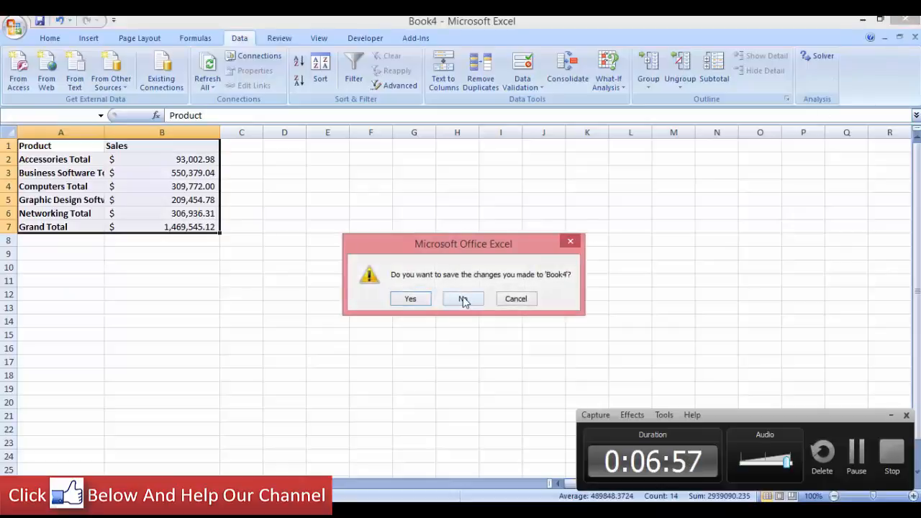
{"action": "left_click", "coordinate": [466, 297]}
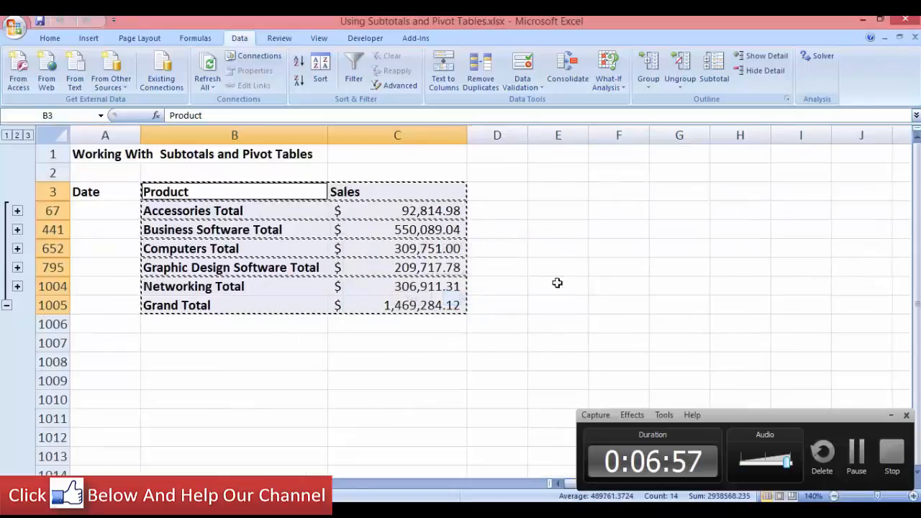
{"action": "left_click", "coordinate": [891, 418]}
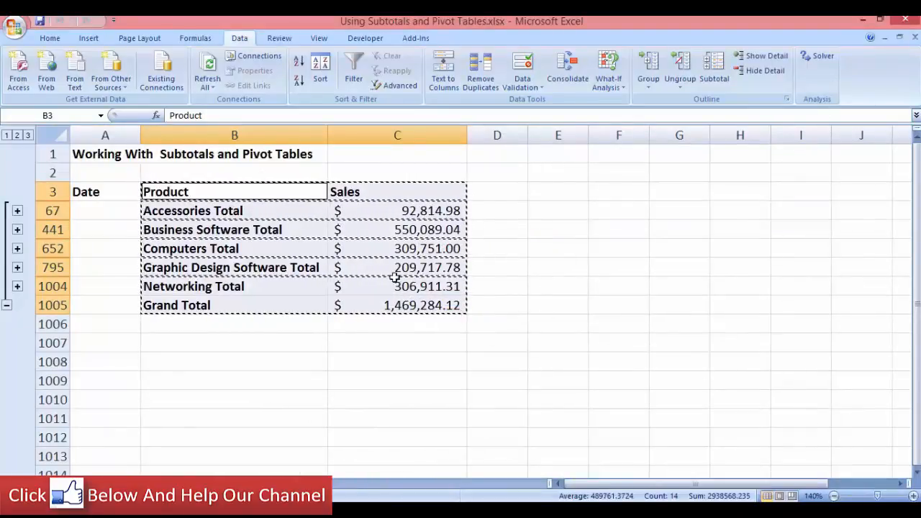
Step: Review the Visible cells only option in Go To Special, close the dialog without applying it, and deselect the summary
{"action": "key", "text": "F5"}
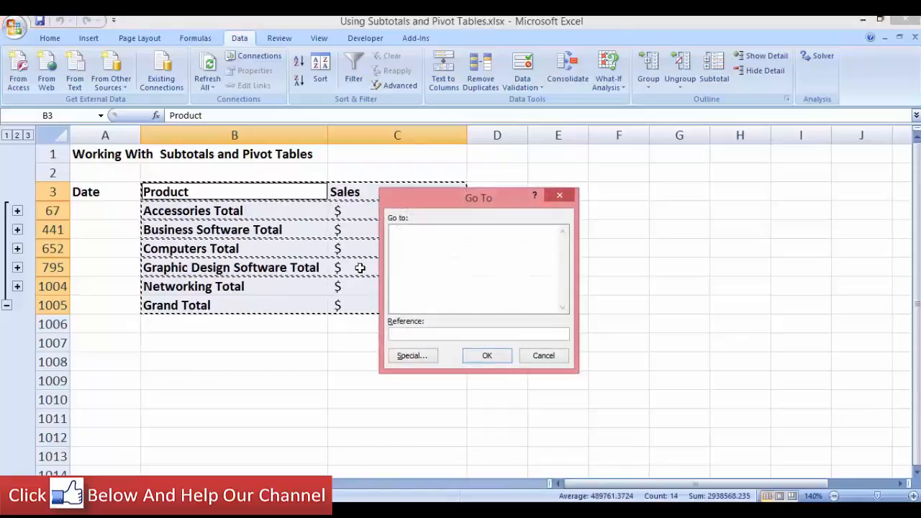
{"action": "left_click", "coordinate": [421, 365]}
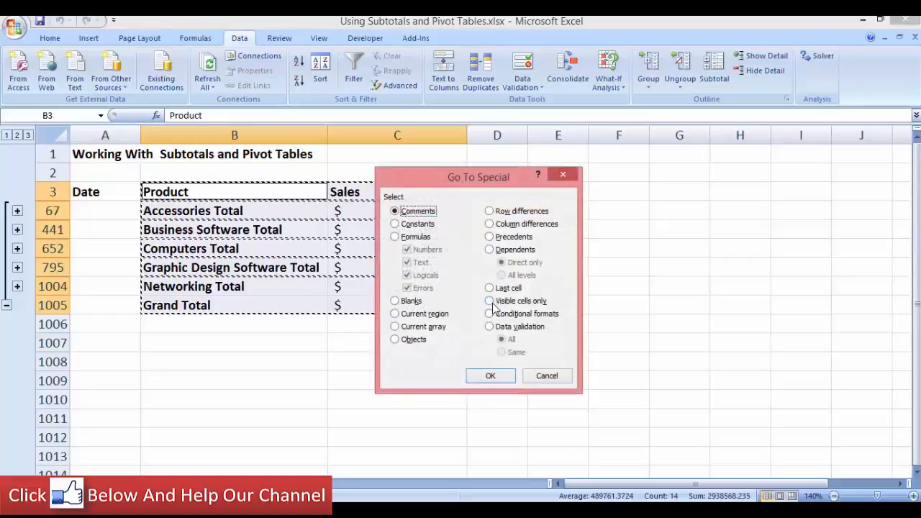
{"action": "left_click", "coordinate": [541, 376]}
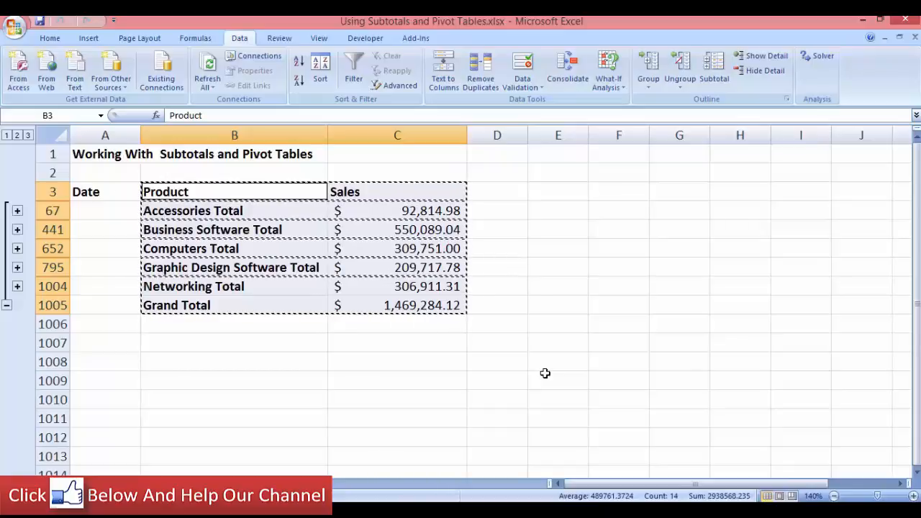
{"action": "left_click", "coordinate": [544, 372]}
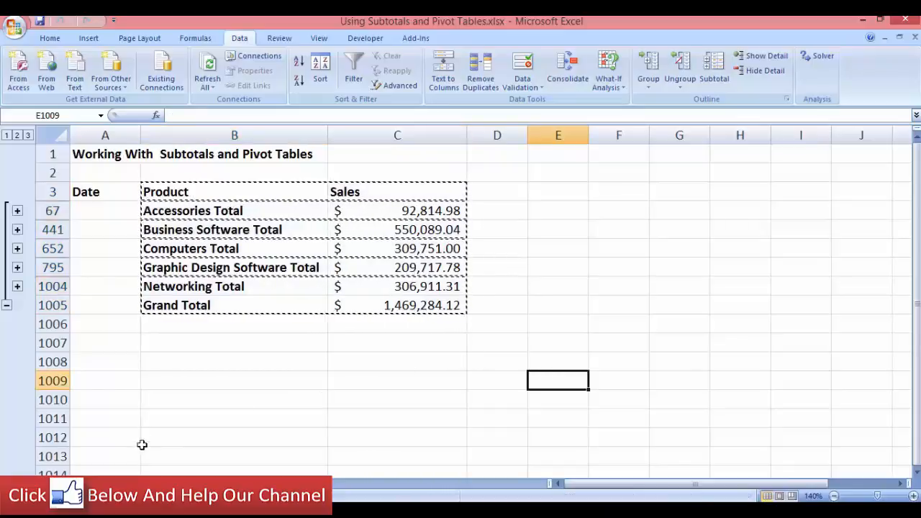
Step: Create a PivotTable from the Sheet2 sales data A2:C998 and place it on the existing worksheet at E3
{"action": "left_click", "coordinate": [124, 483]}
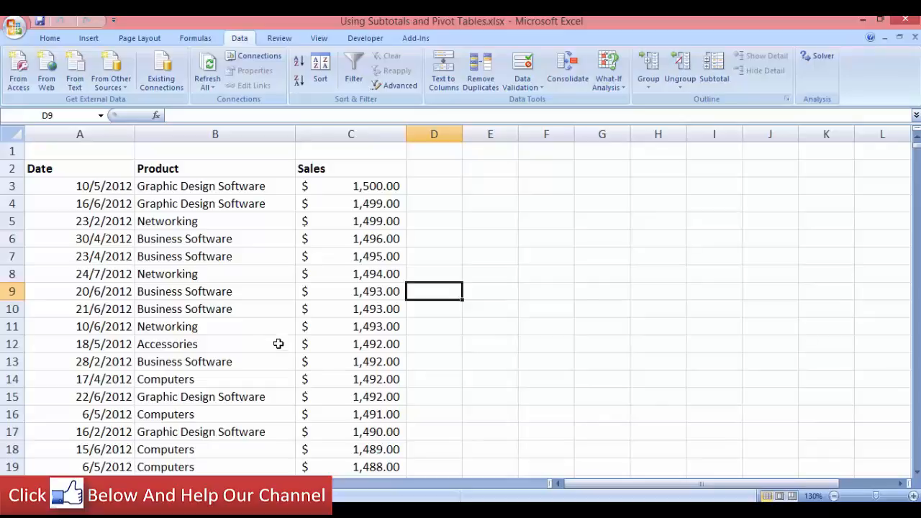
{"action": "left_click", "coordinate": [241, 188]}
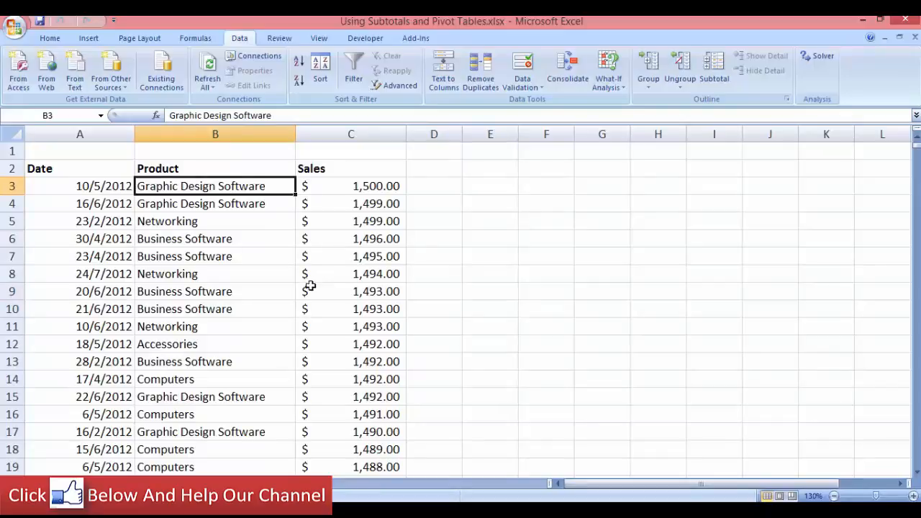
{"action": "left_click", "coordinate": [250, 206]}
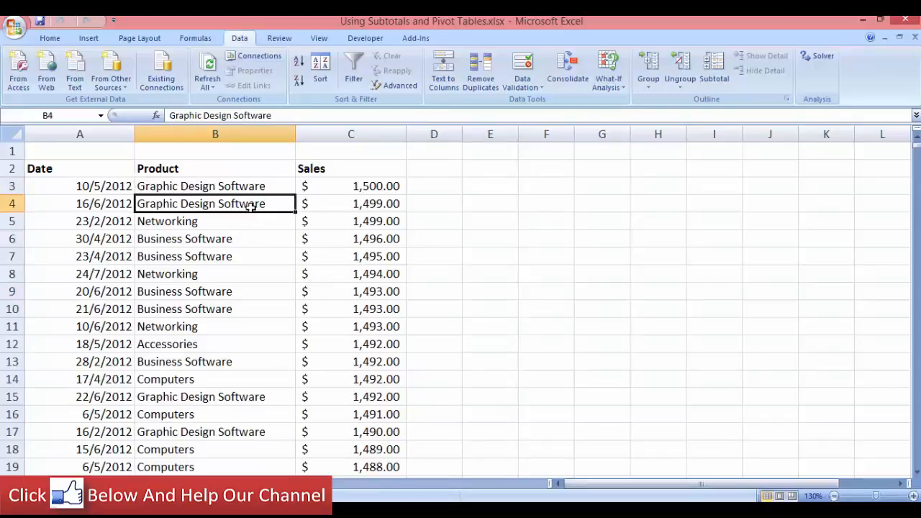
{"action": "left_click", "coordinate": [91, 41]}
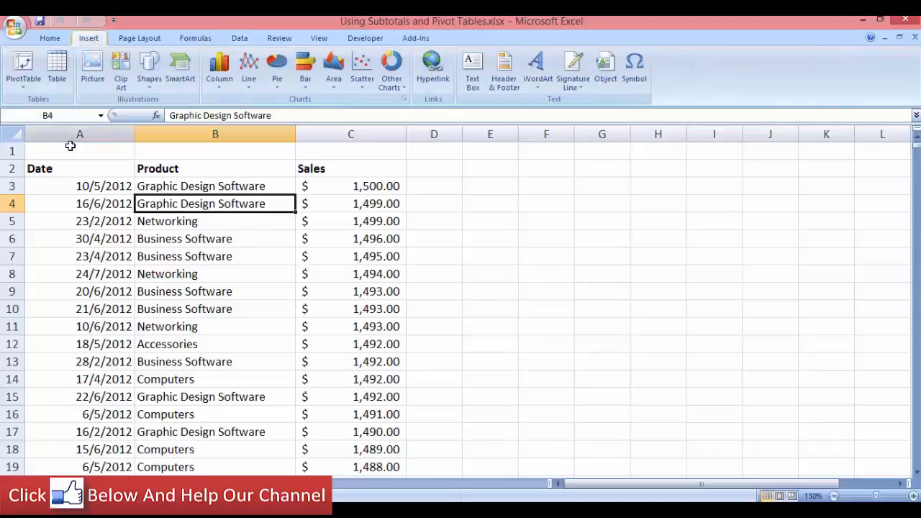
{"action": "left_click", "coordinate": [26, 64]}
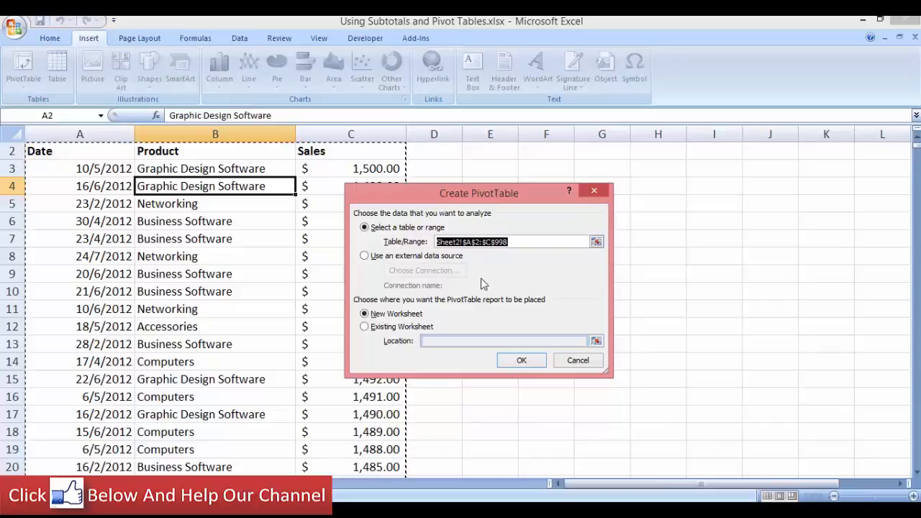
{"action": "left_click", "coordinate": [365, 327]}
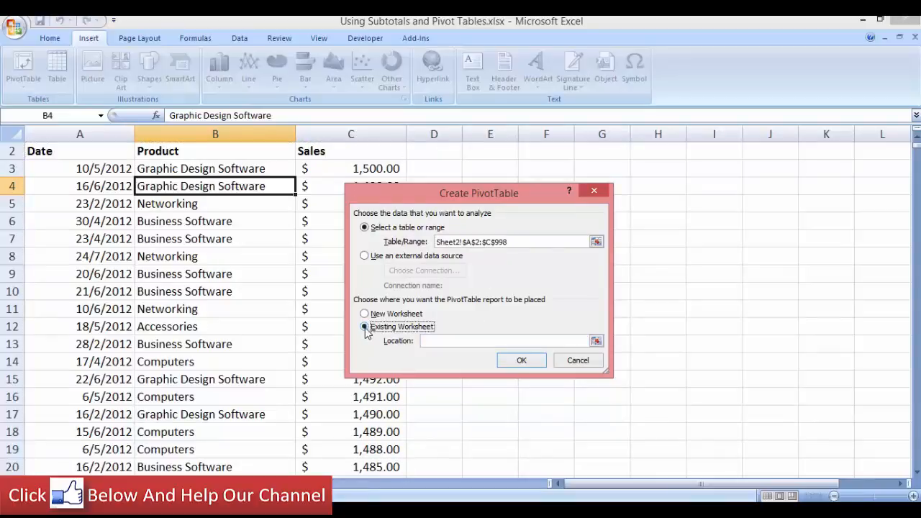
{"action": "left_click", "coordinate": [476, 167]}
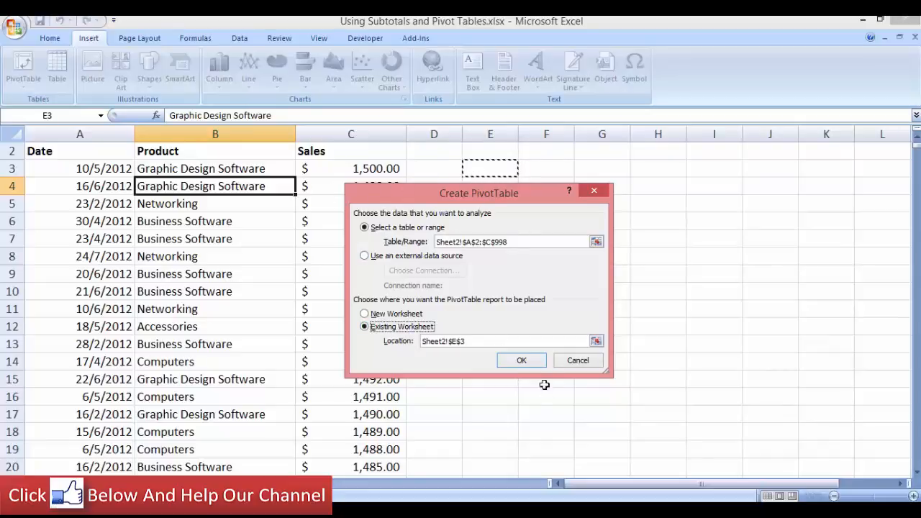
{"action": "left_click", "coordinate": [522, 361]}
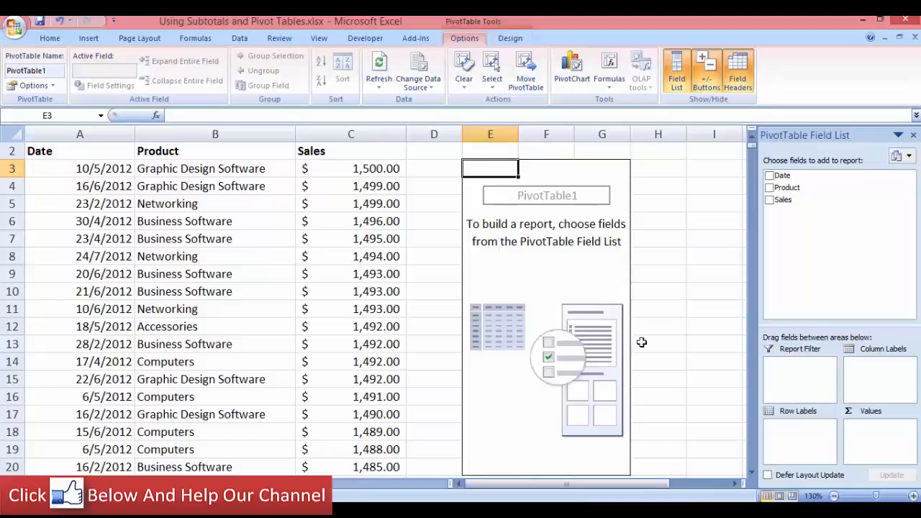
Step: Add Product as row labels and Sales as summed values, close the field list, and widen the Sum of Sales column
{"action": "left_click", "coordinate": [769, 187]}
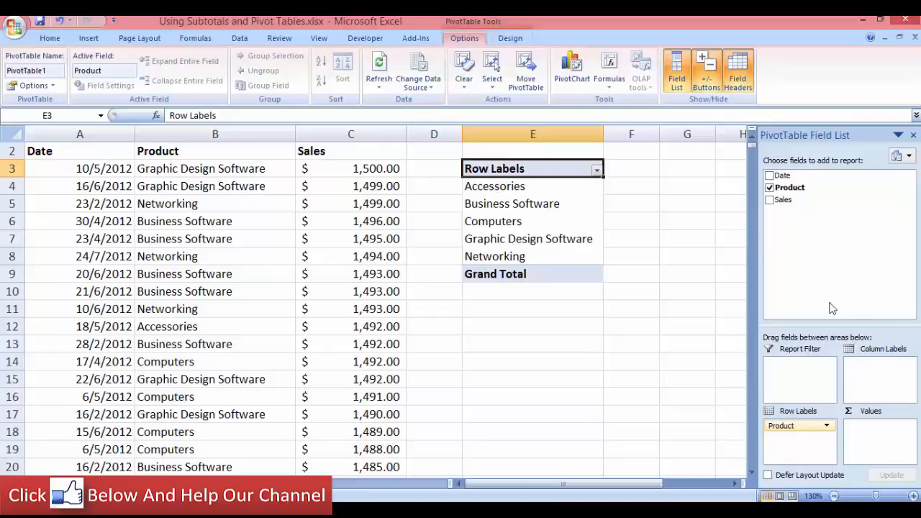
{"action": "left_click", "coordinate": [769, 200]}
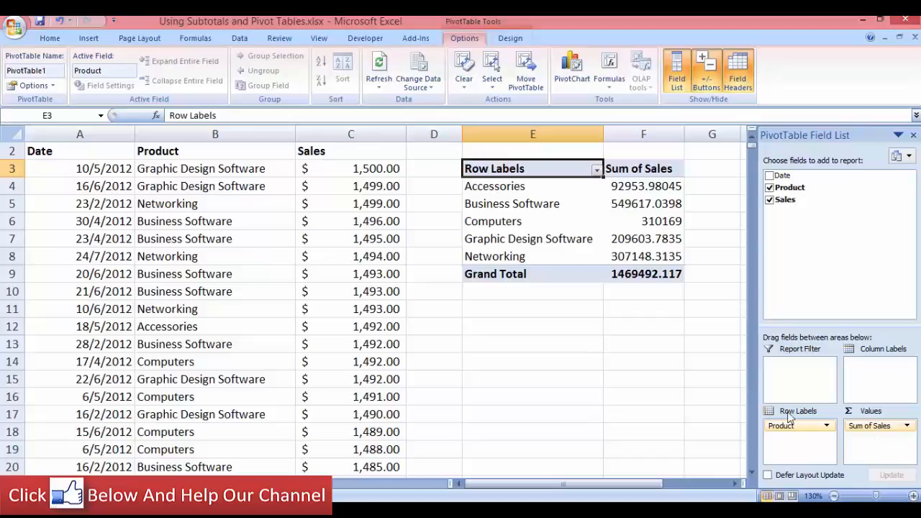
{"action": "left_click", "coordinate": [913, 135]}
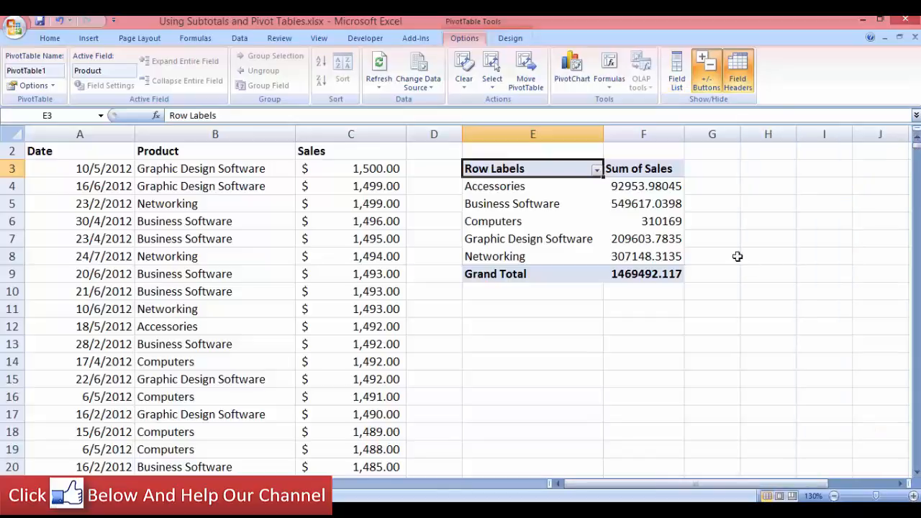
{"action": "left_click_drag", "start_coordinate": [683, 134], "coordinate": [728, 134]}
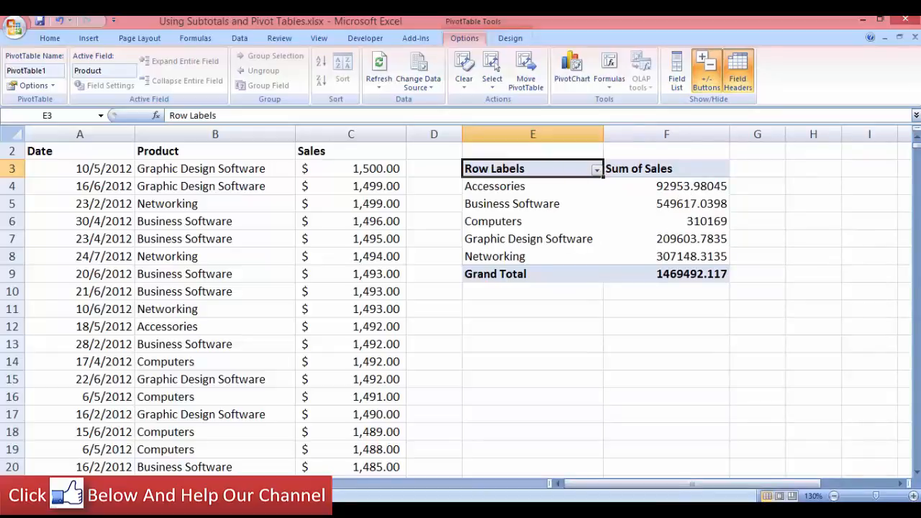
Step: Compare the PivotTable with the outlined subtotals sheet, return to Sheet2, and copy the whole PivotTable E3:F9
{"action": "left_click", "coordinate": [85, 484]}
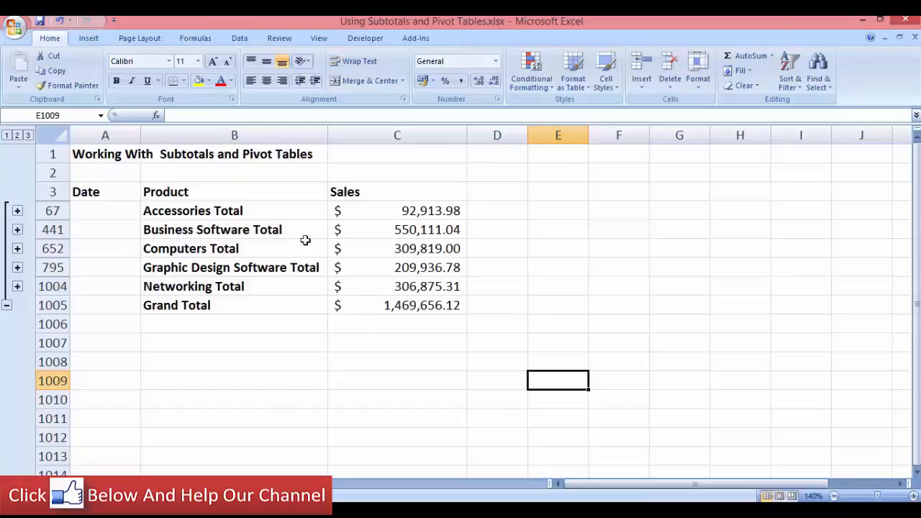
{"action": "left_click", "coordinate": [133, 484]}
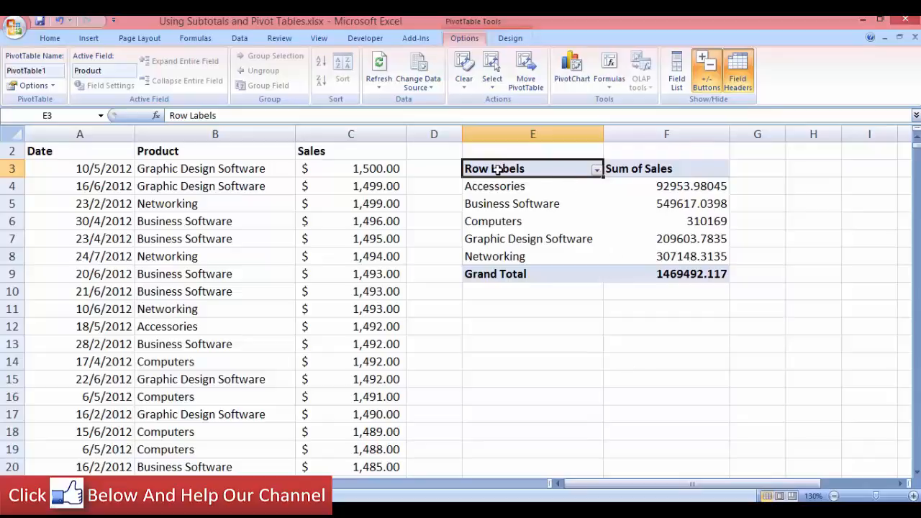
{"action": "left_click_drag", "start_coordinate": [498, 169], "coordinate": [676, 270]}
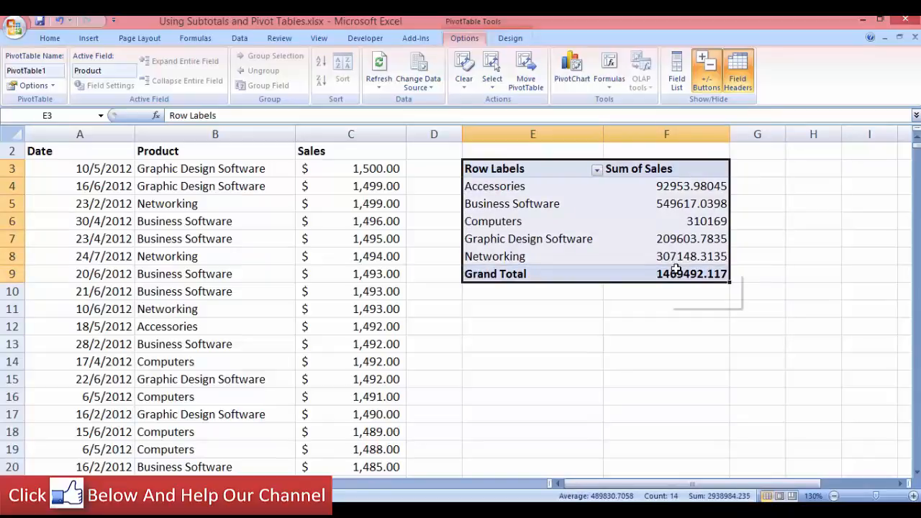
{"action": "key", "text": "ctrl+c"}
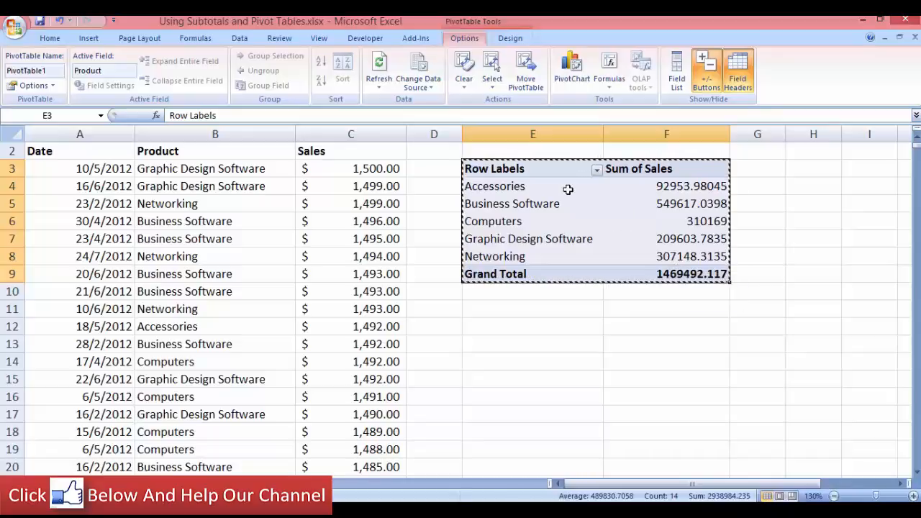
Step: Paste the copied PivotTable at A1 of a new workbook and widen columns A and B to fit their contents
{"action": "key", "text": "ctrl+n"}
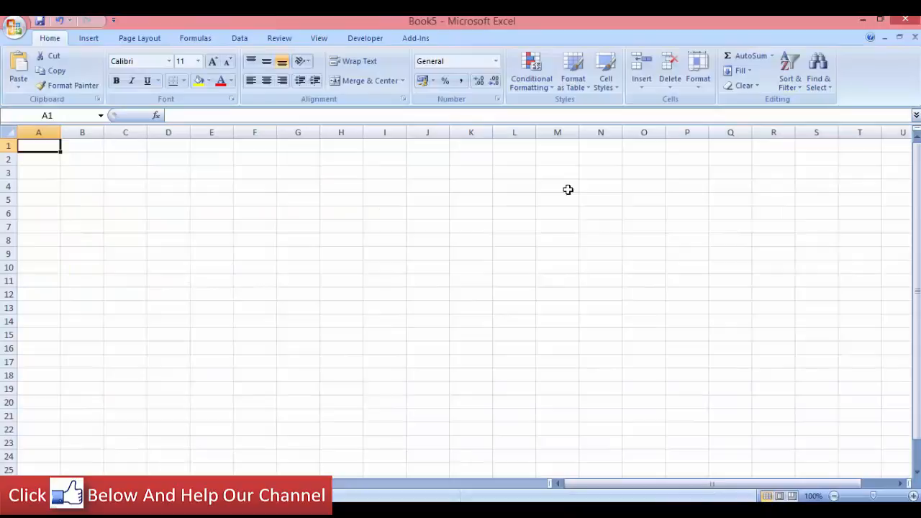
{"action": "key", "text": "ctrl+v"}
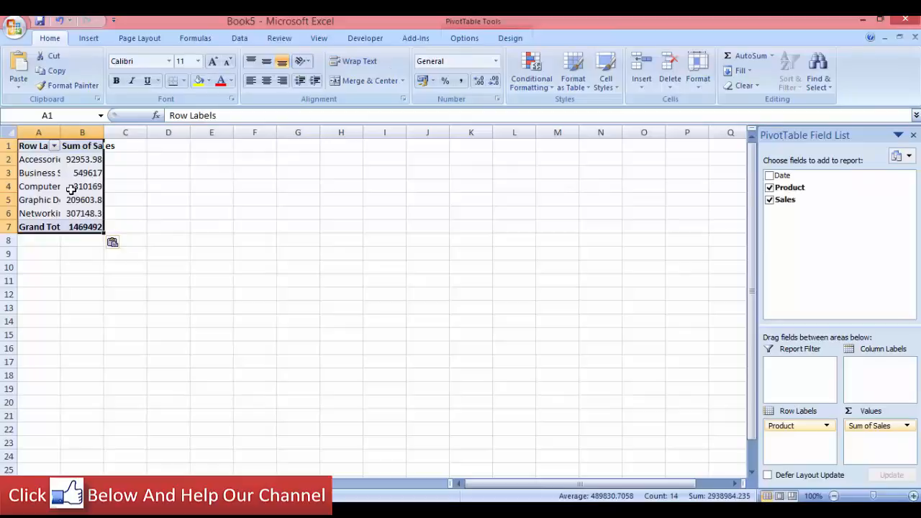
{"action": "left_click_drag", "start_coordinate": [59, 133], "coordinate": [311, 155]}
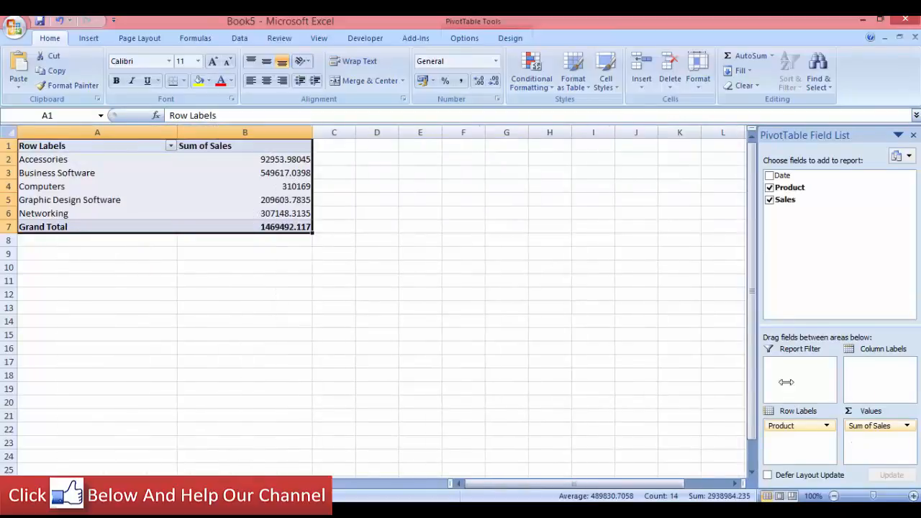
{"action": "left_click", "coordinate": [912, 496]}
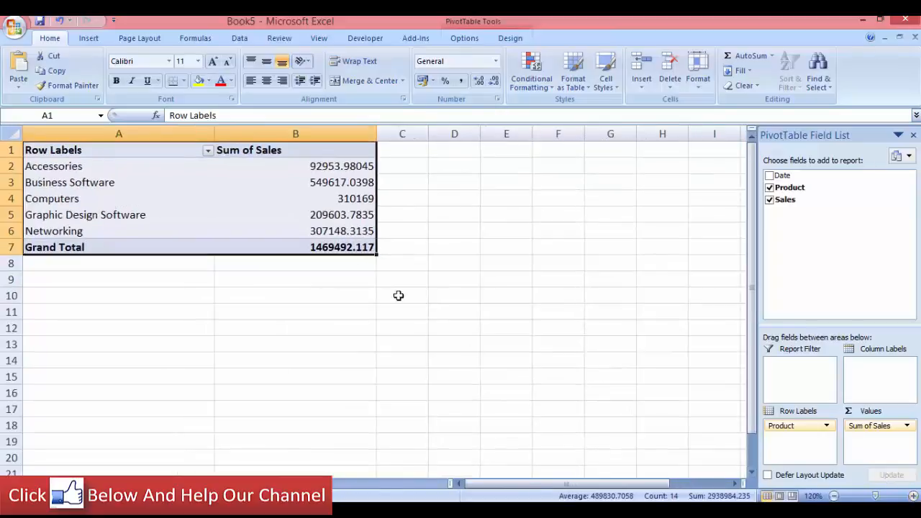
{"action": "mouse_move", "coordinate": [367, 245]}
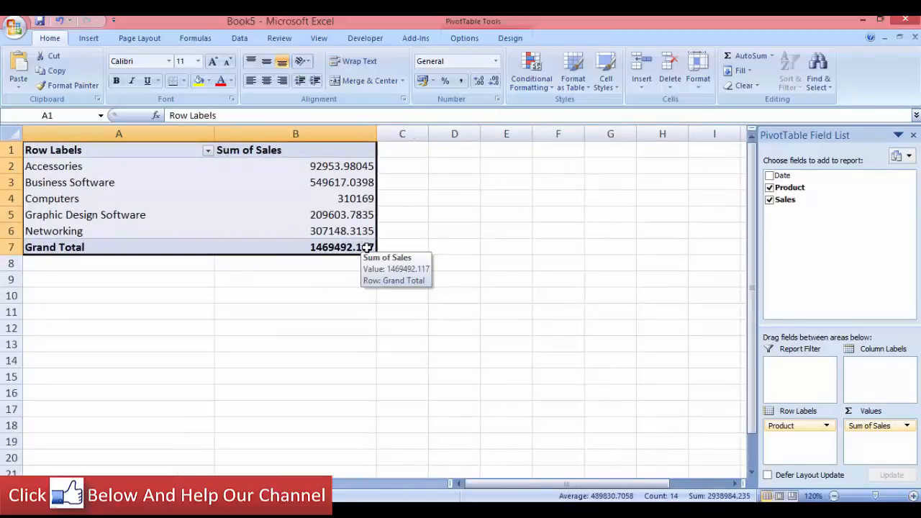